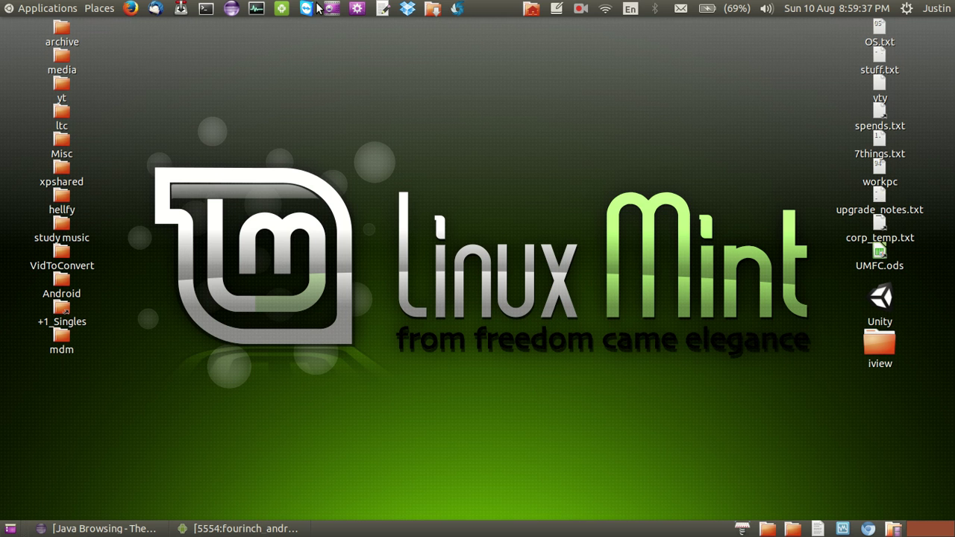
Step: Open a terminal window, move it toward the middle of the desktop and run lshw
{"action": "left_click", "coordinate": [206, 9]}
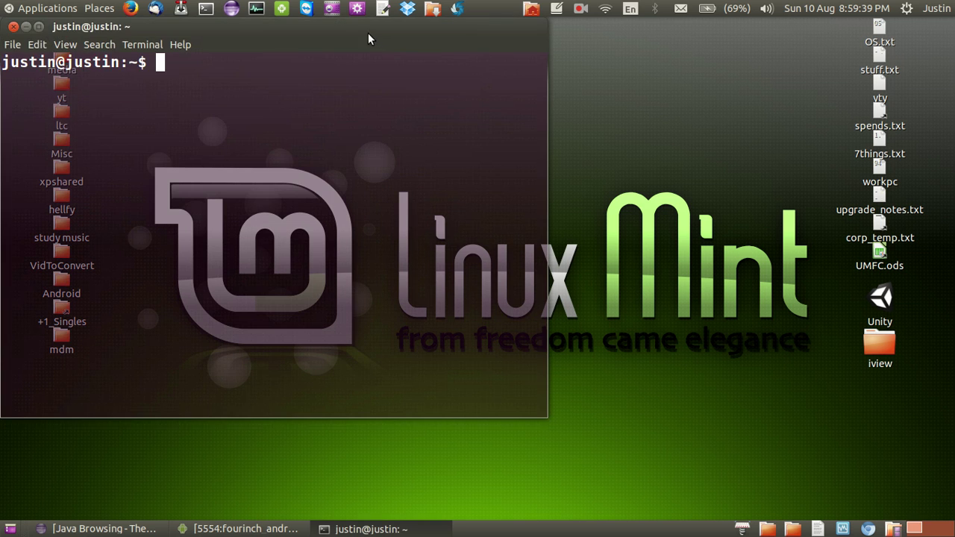
{"action": "left_click_drag", "start_coordinate": [369, 34], "coordinate": [521, 67]}
{"action": "type", "text": "ls"}
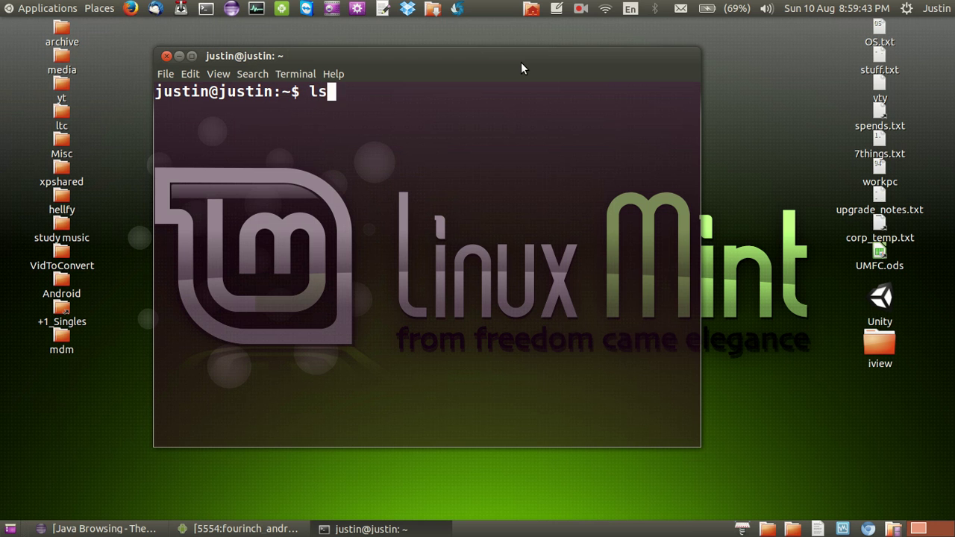
{"action": "type", "text": "hw"}
{"action": "key", "text": "Return"}
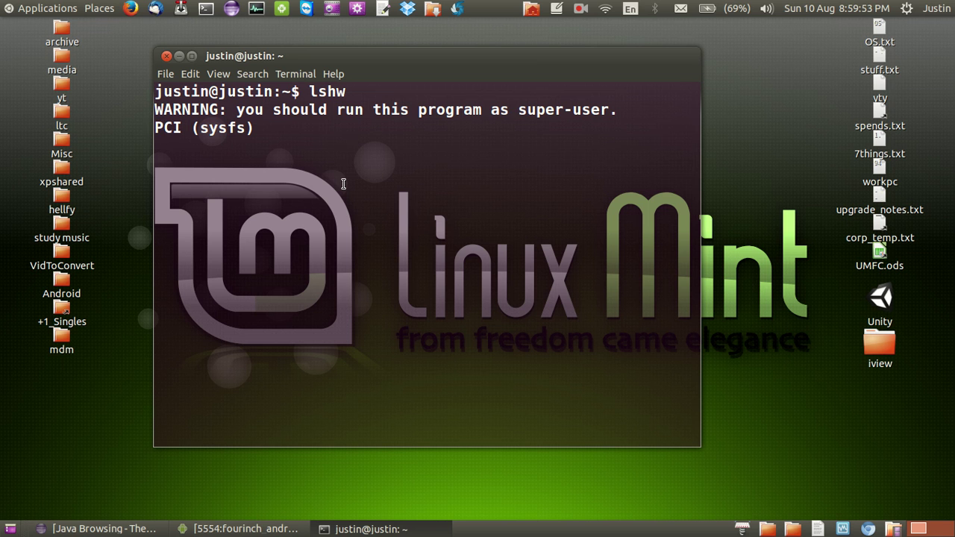
Step: Run sudo lshw in a second terminal tab, supplying the account password for sudo
{"action": "key", "text": "ctrl+shift+t"}
{"action": "type", "text": "su"}
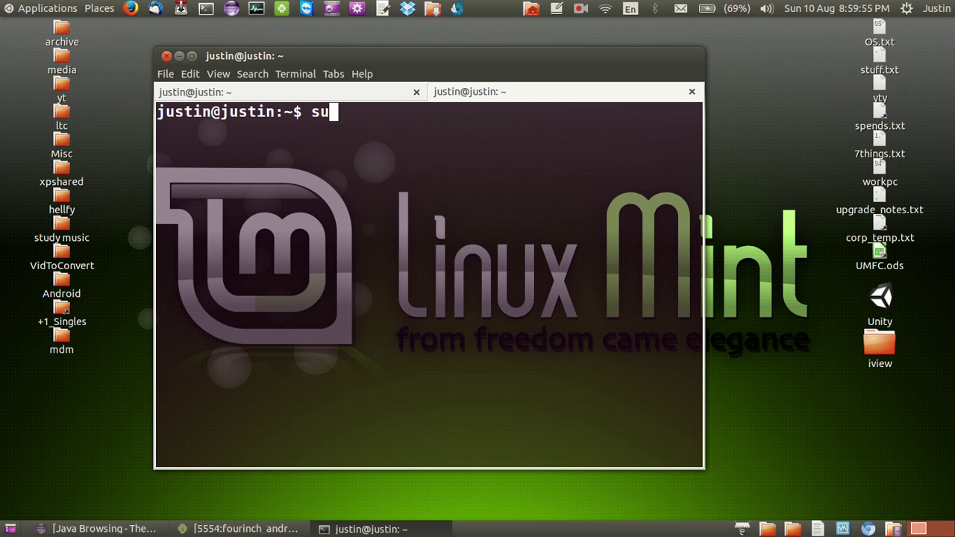
{"action": "type", "text": "do lshw"}
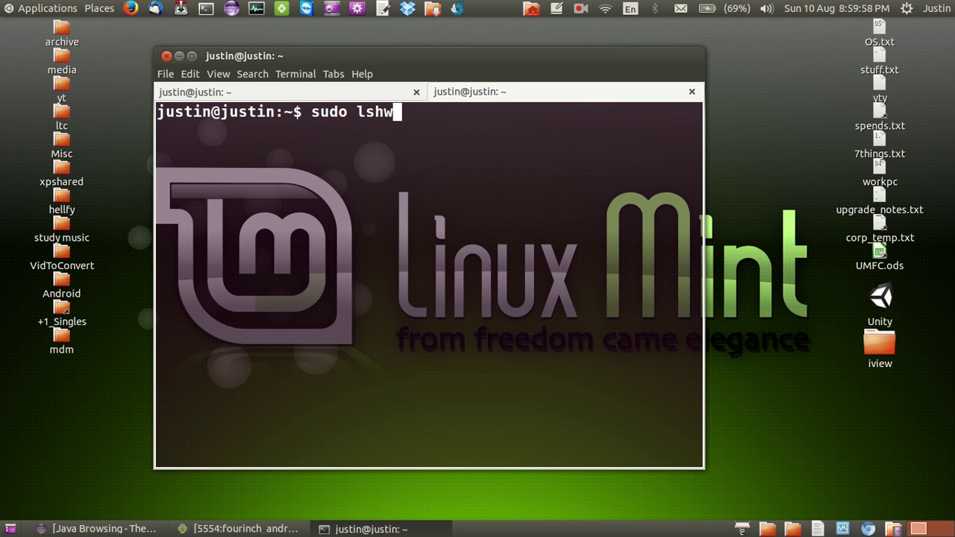
{"action": "key", "text": "Return"}
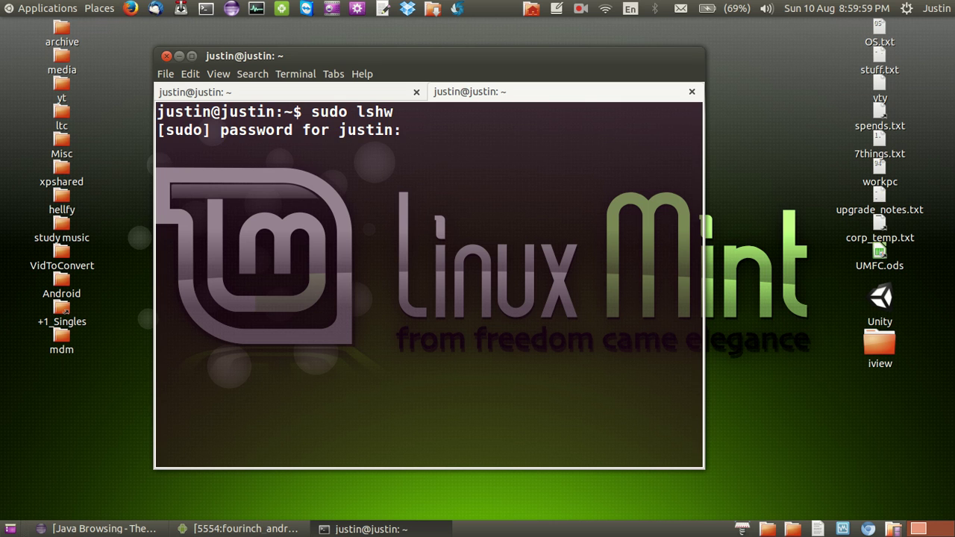
{"action": "key", "text": "Return"}
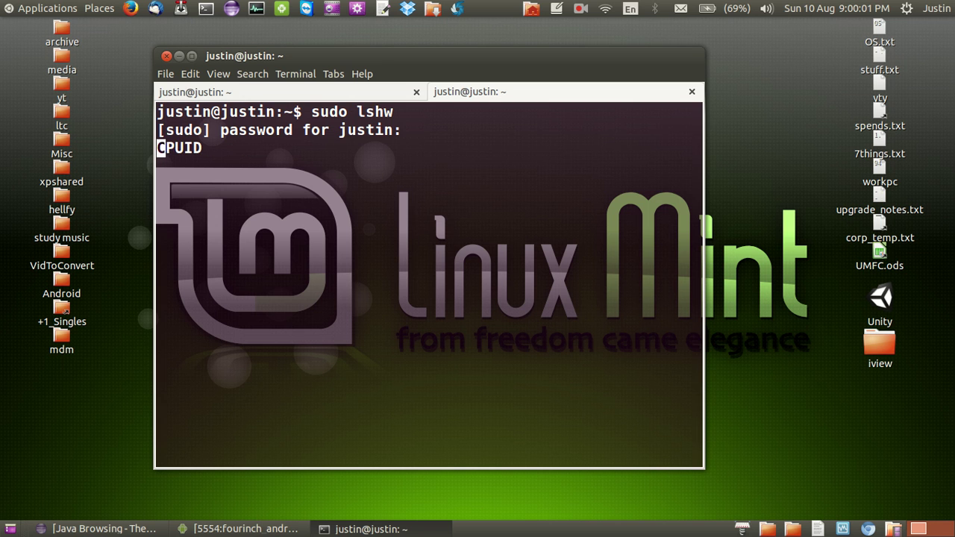
Step: Check both terminal tabs and examine the hardware listing produced by the non-root lshw run
{"action": "left_click", "coordinate": [361, 92]}
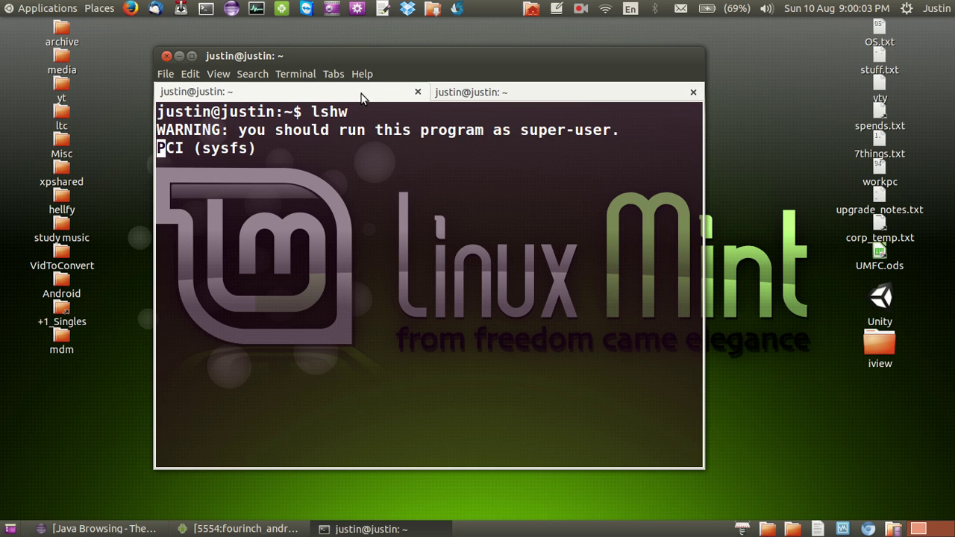
{"action": "left_click", "coordinate": [576, 95]}
{"action": "left_click", "coordinate": [380, 87]}
{"action": "left_click", "coordinate": [546, 89]}
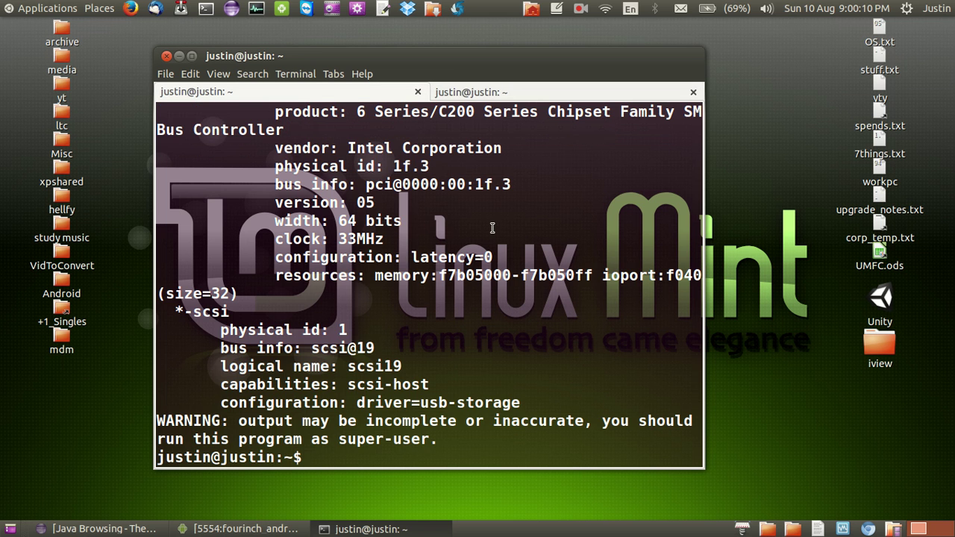
{"action": "scroll", "coordinate": [493, 228], "scroll_direction": "up", "scroll_amount": 7}
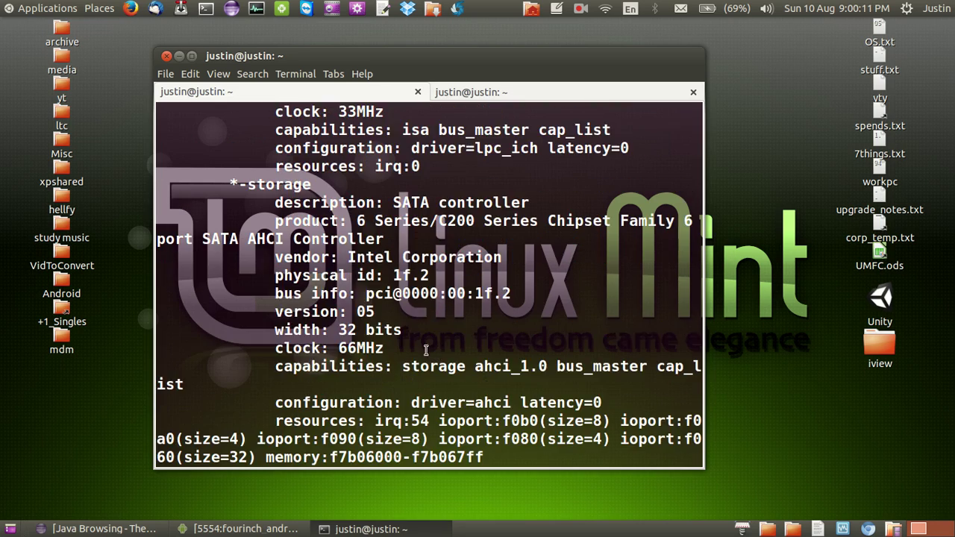
{"action": "left_click_drag", "start_coordinate": [384, 328], "coordinate": [258, 303]}
{"action": "scroll", "coordinate": [257, 303], "scroll_direction": "up", "scroll_amount": 9}
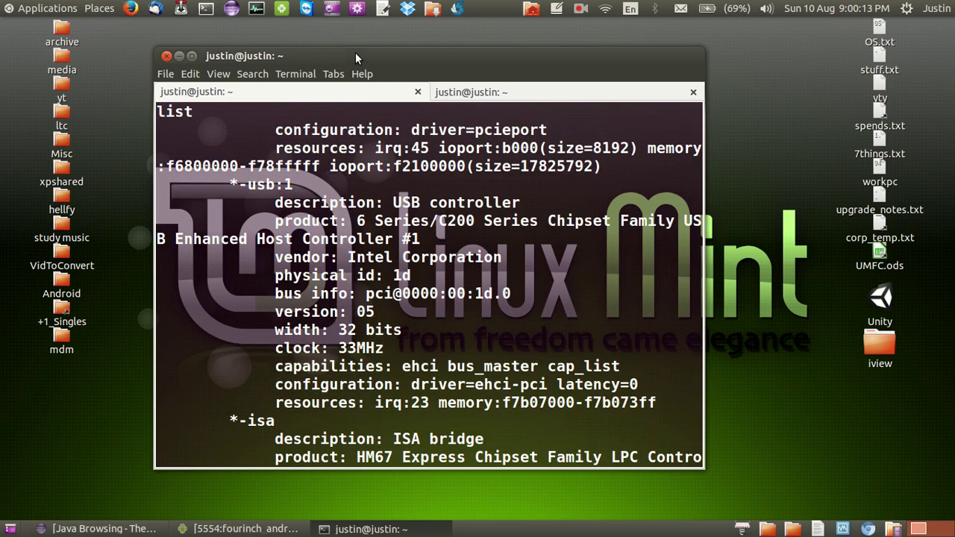
{"action": "double_click", "coordinate": [356, 55]}
{"action": "double_click", "coordinate": [370, 32]}
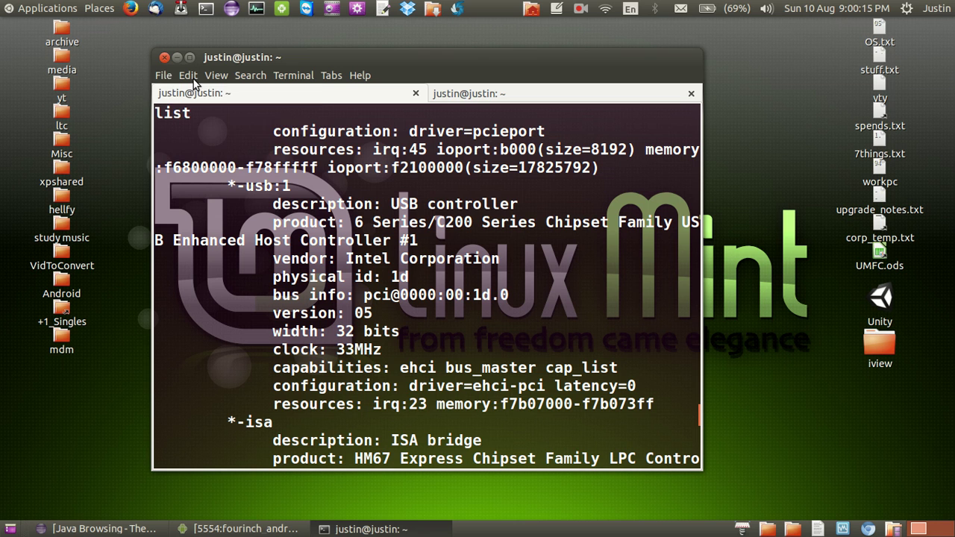
Step: Launch hardinfo from a third terminal tab and move its System Information window over the terminal
{"action": "left_click", "coordinate": [163, 76]}
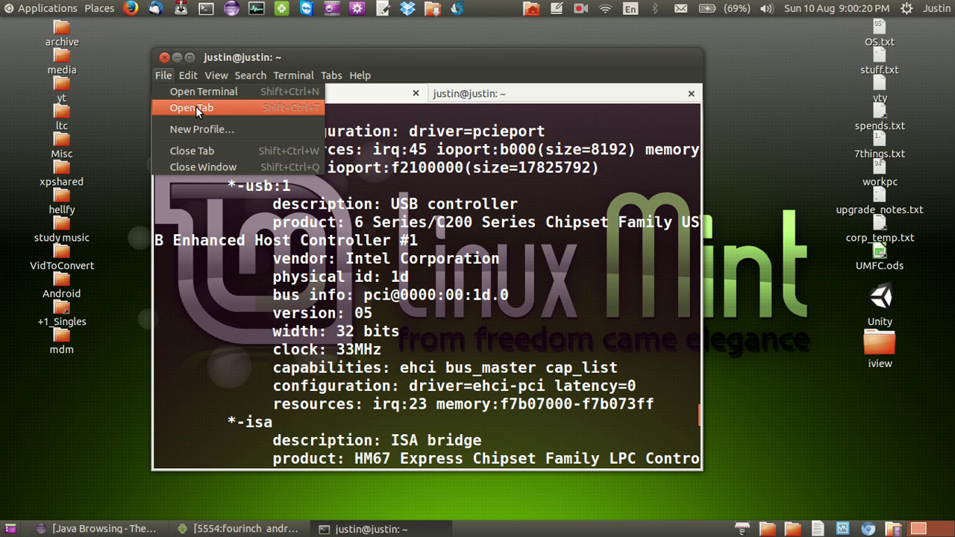
{"action": "left_click", "coordinate": [196, 107]}
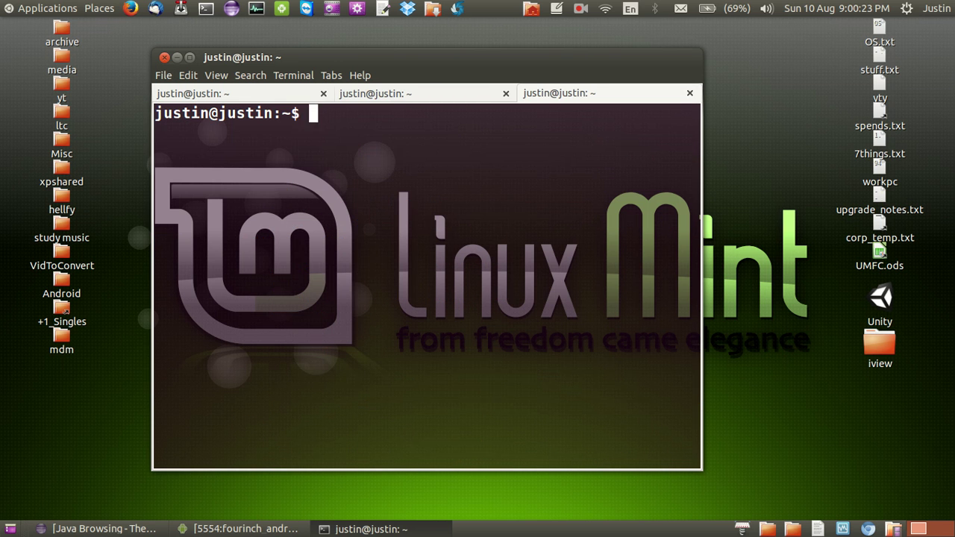
{"action": "type", "text": "hardinfo"}
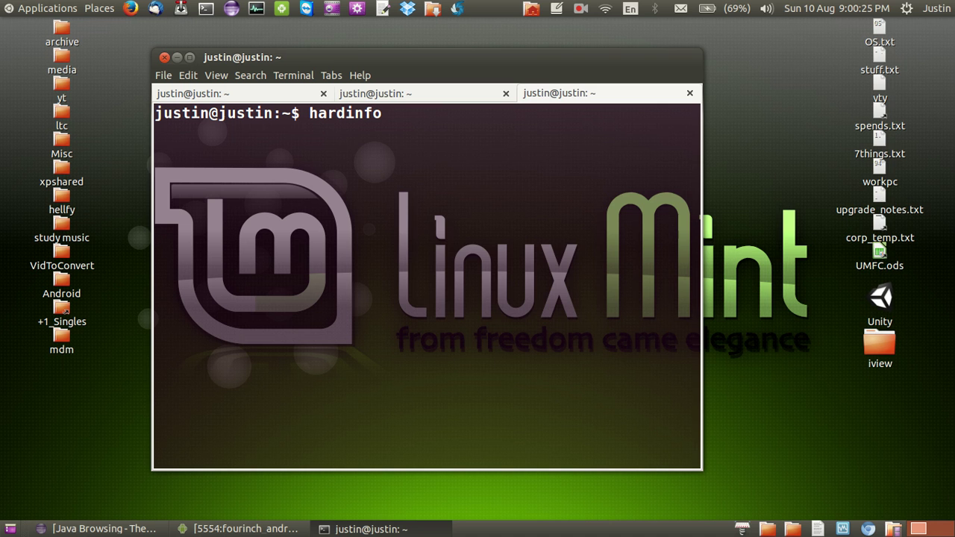
{"action": "key", "text": "Return"}
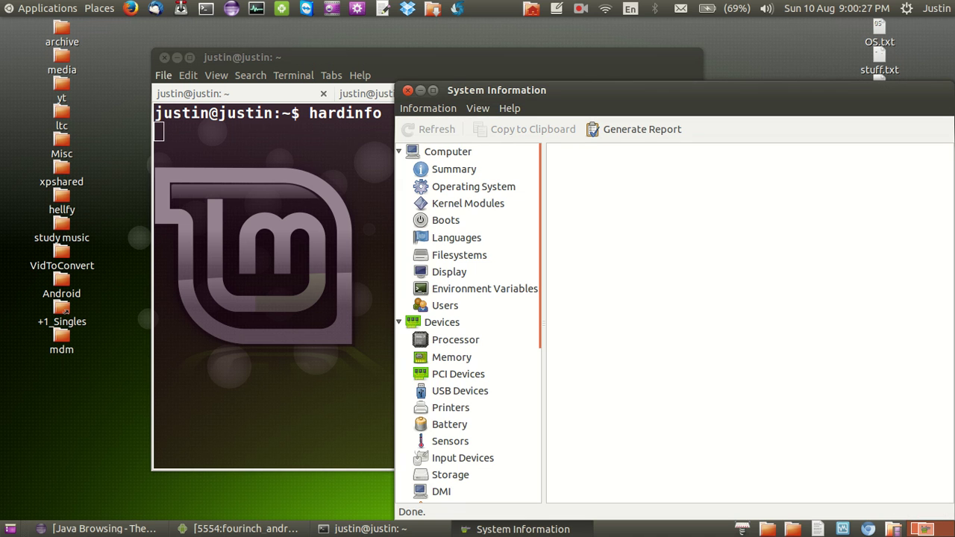
{"action": "left_click_drag", "start_coordinate": [579, 107], "coordinate": [373, 69]}
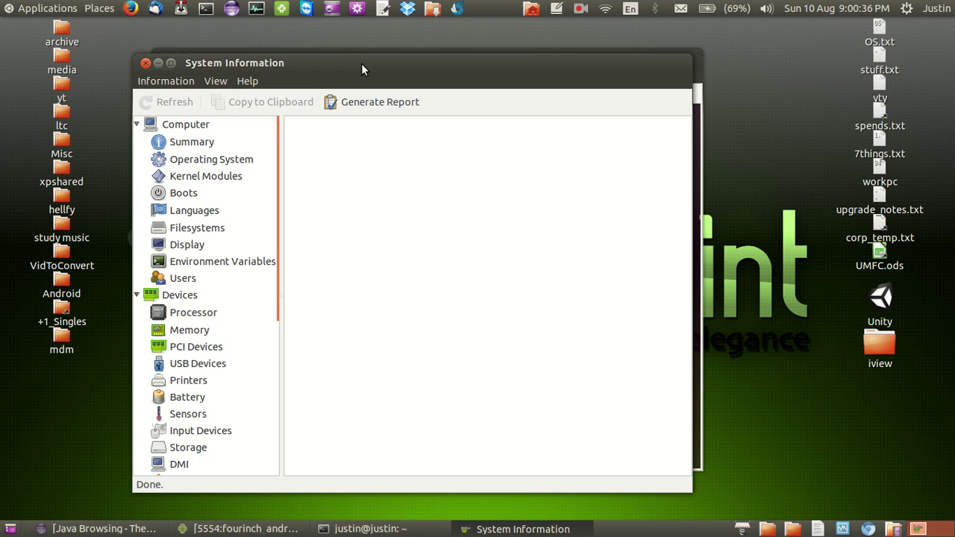
Step: View the computer Summary and inspect its Processor, OpenGL Renderer and display Resolution entries
{"action": "left_click", "coordinate": [187, 125]}
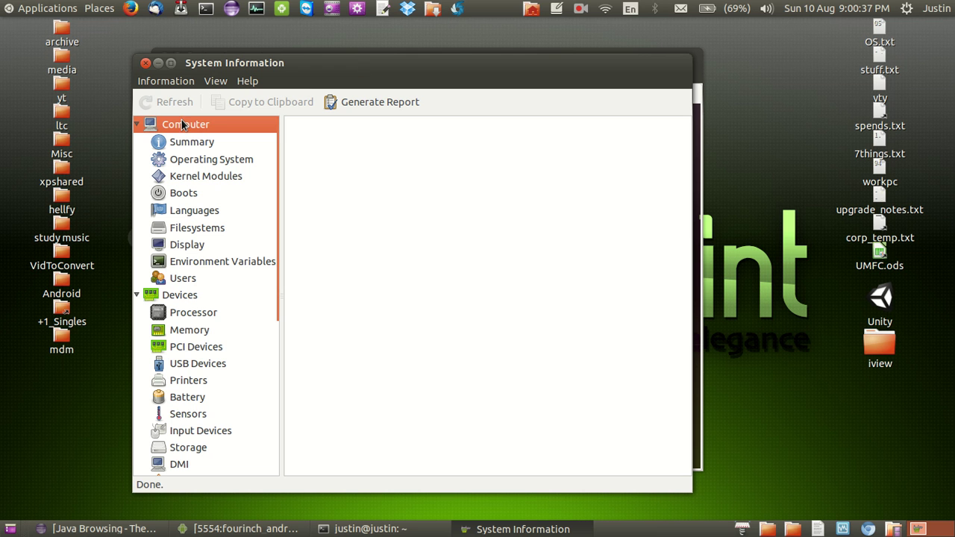
{"action": "left_click", "coordinate": [198, 145]}
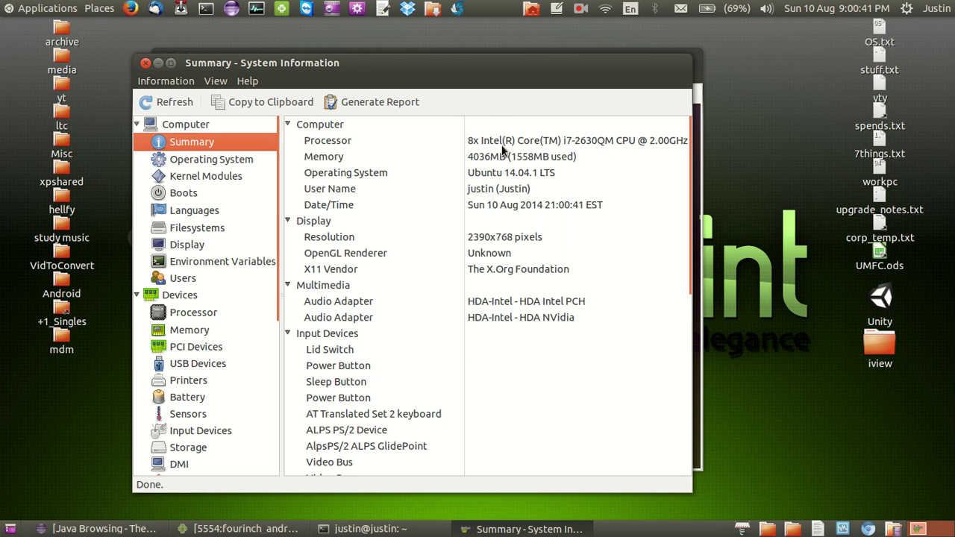
{"action": "left_click", "coordinate": [542, 141]}
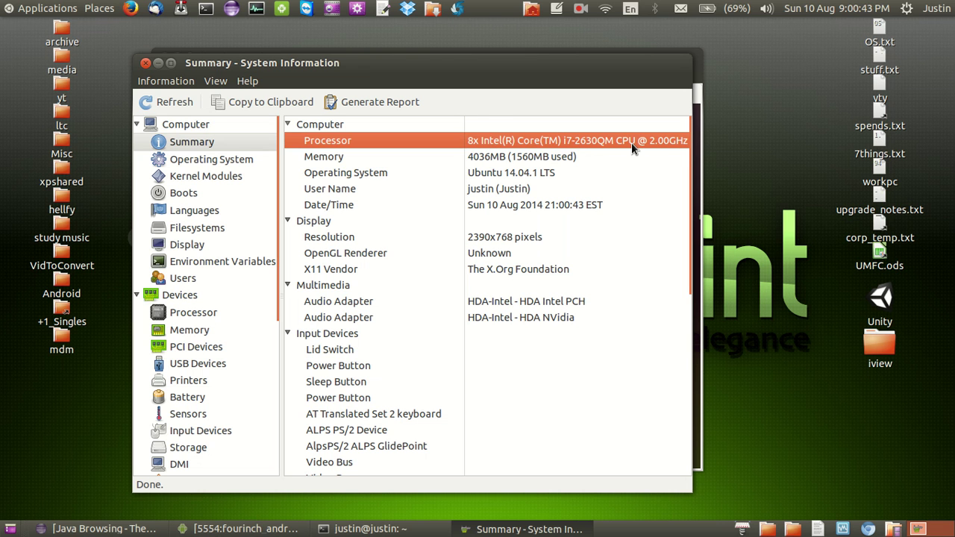
{"action": "left_click", "coordinate": [553, 253]}
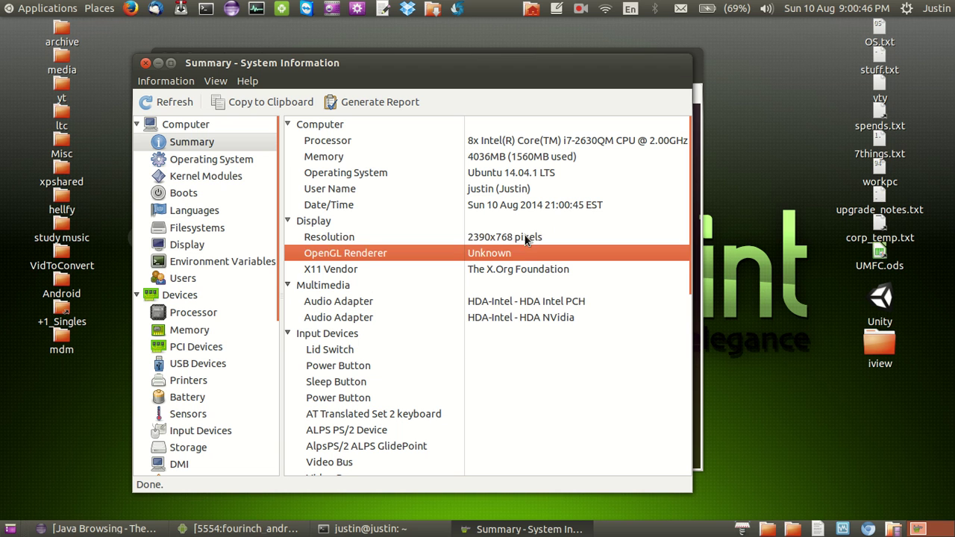
{"action": "left_click", "coordinate": [526, 237]}
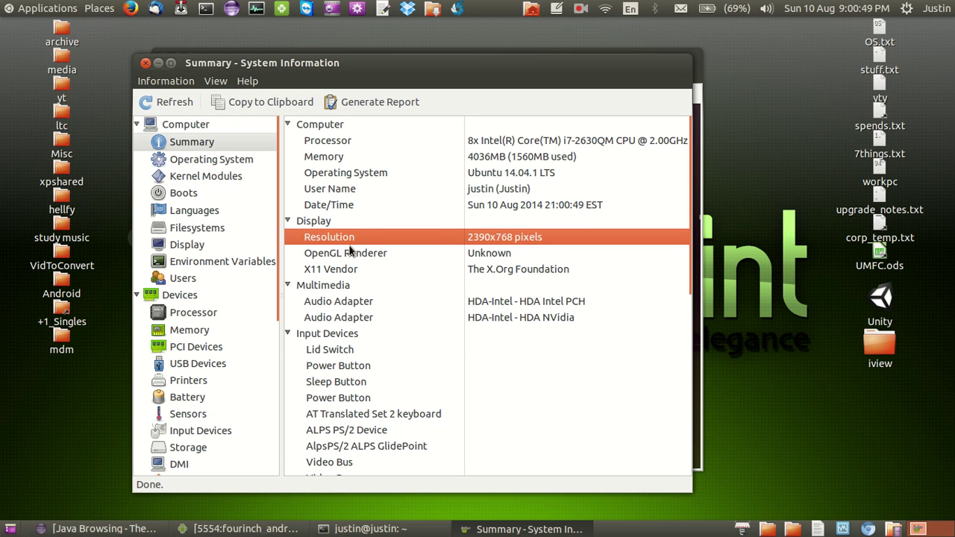
Step: View the Operating System details and inspect the Distribution and Kernel entries
{"action": "left_click", "coordinate": [211, 163]}
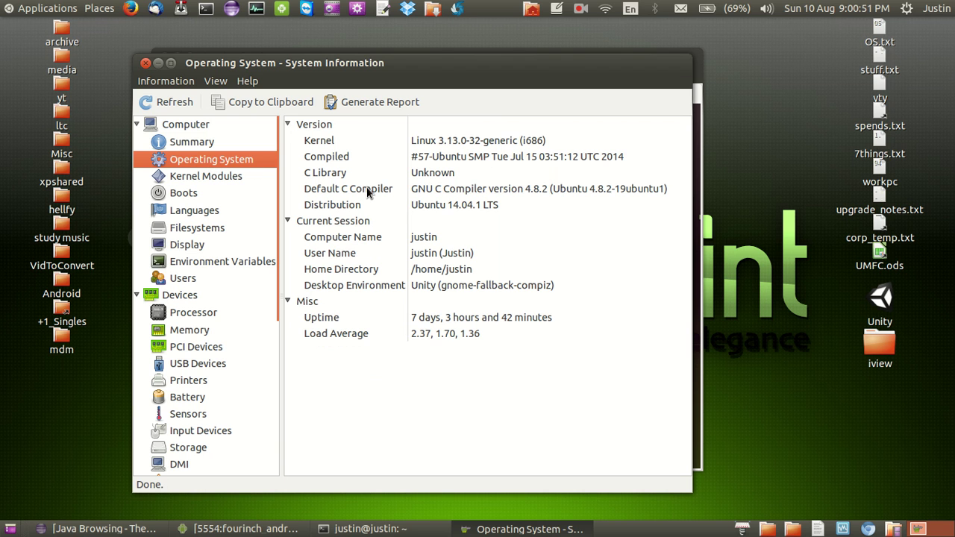
{"action": "left_click", "coordinate": [416, 206]}
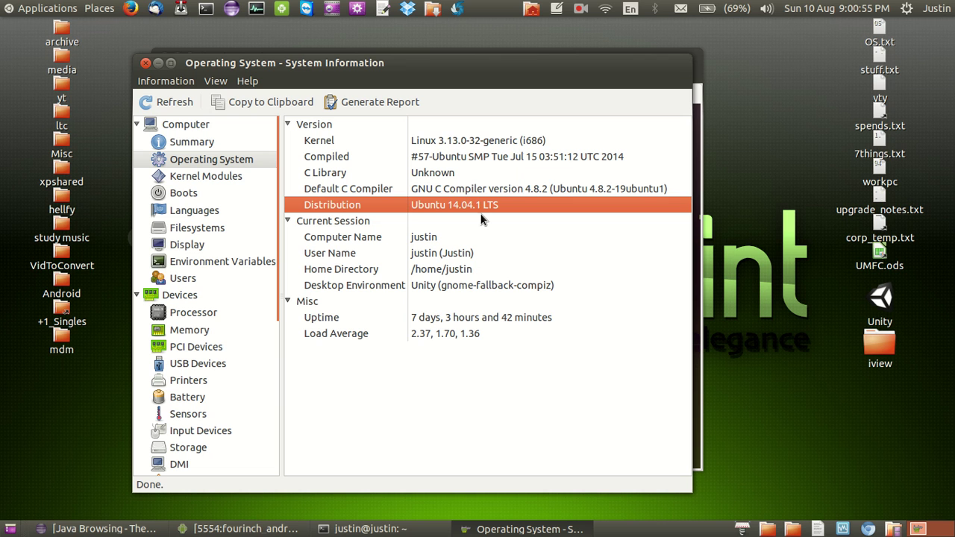
{"action": "left_click", "coordinate": [474, 142]}
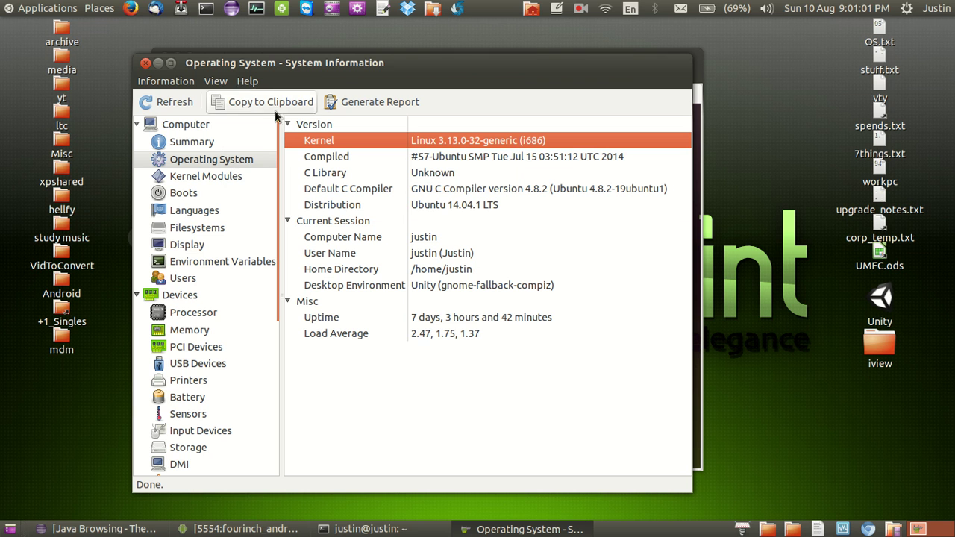
Step: Look through the Kernel Modules, Boots, Languages and Filesystems pages of the Computer category
{"action": "left_click", "coordinate": [219, 177]}
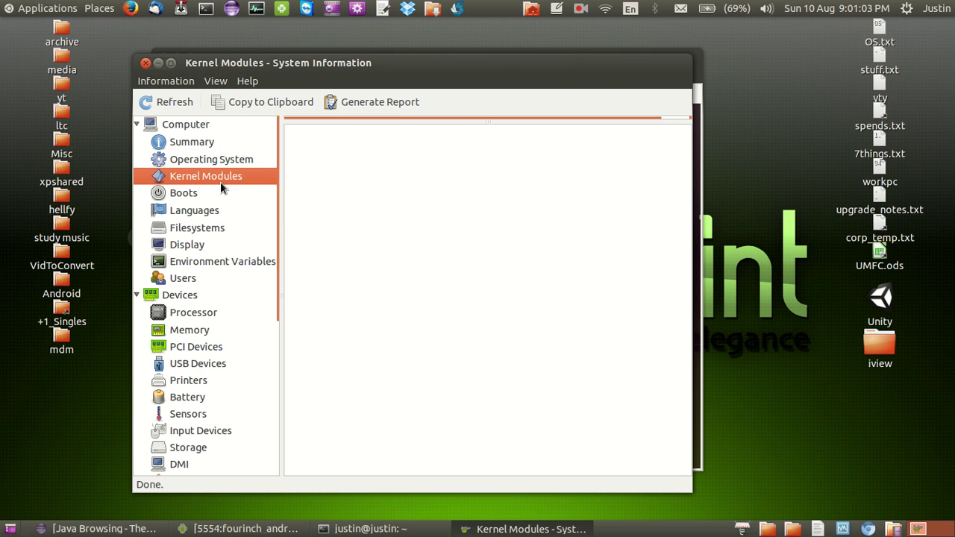
{"action": "left_click", "coordinate": [192, 193]}
{"action": "left_click", "coordinate": [193, 211]}
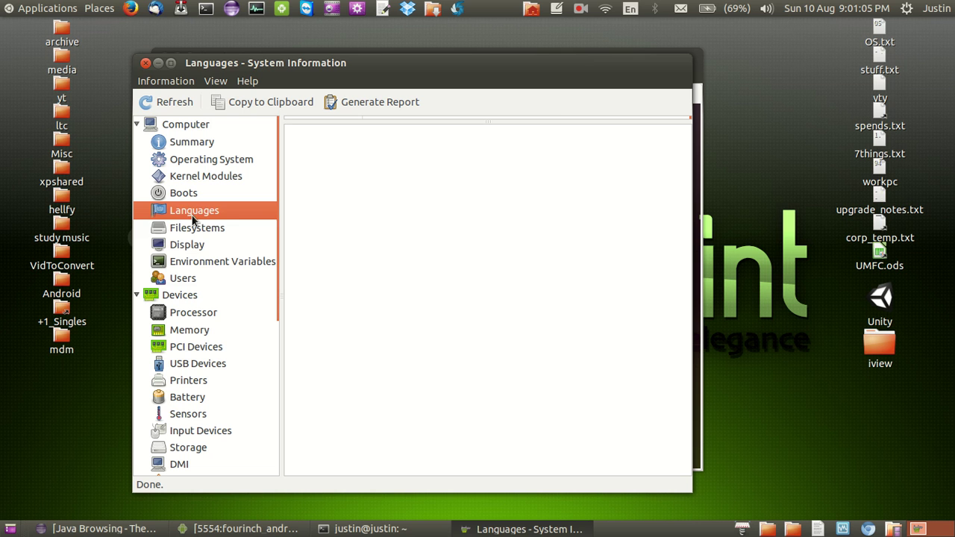
{"action": "left_click", "coordinate": [198, 228]}
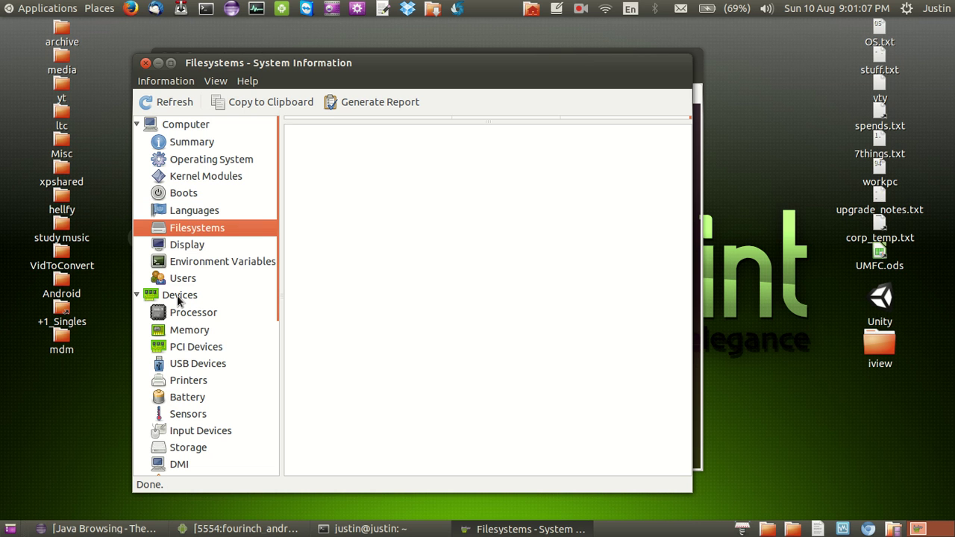
Step: View the Processor devices, enlarge the processor list area and show the details of the first listed core
{"action": "left_click", "coordinate": [189, 316]}
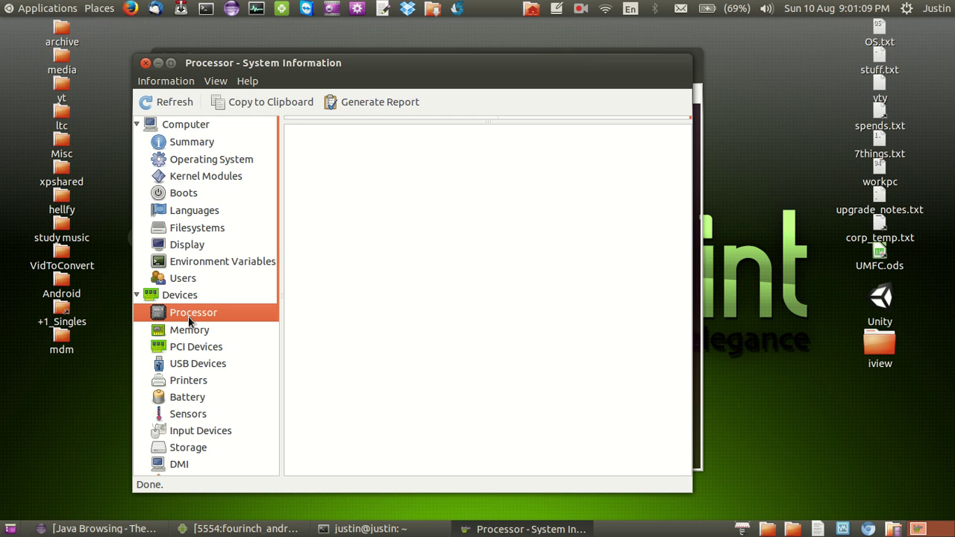
{"action": "left_click", "coordinate": [182, 300]}
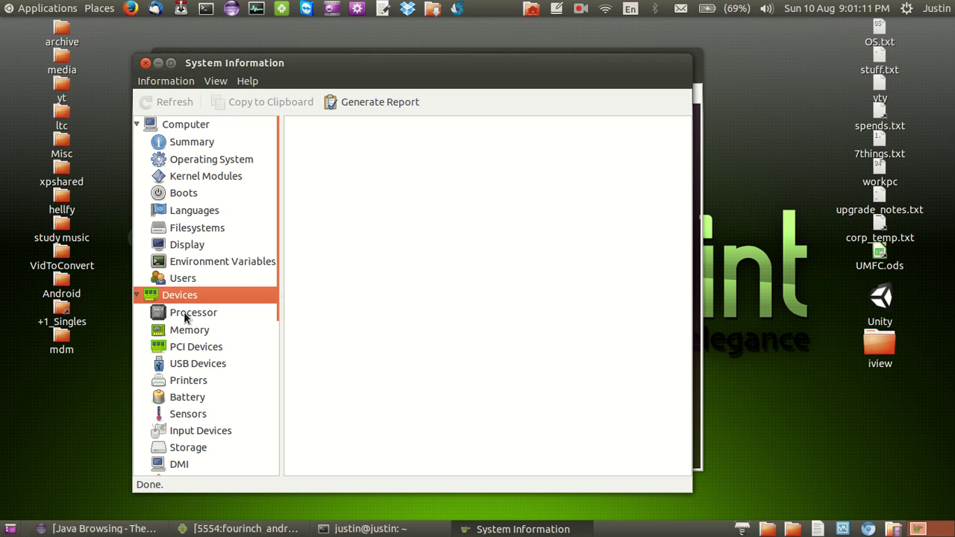
{"action": "left_click", "coordinate": [185, 315]}
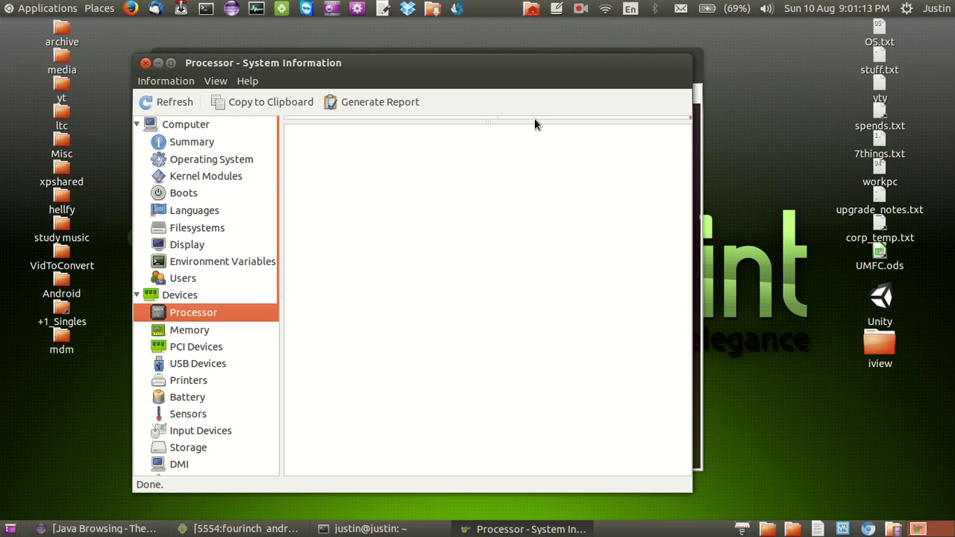
{"action": "left_click_drag", "start_coordinate": [490, 123], "coordinate": [488, 350]}
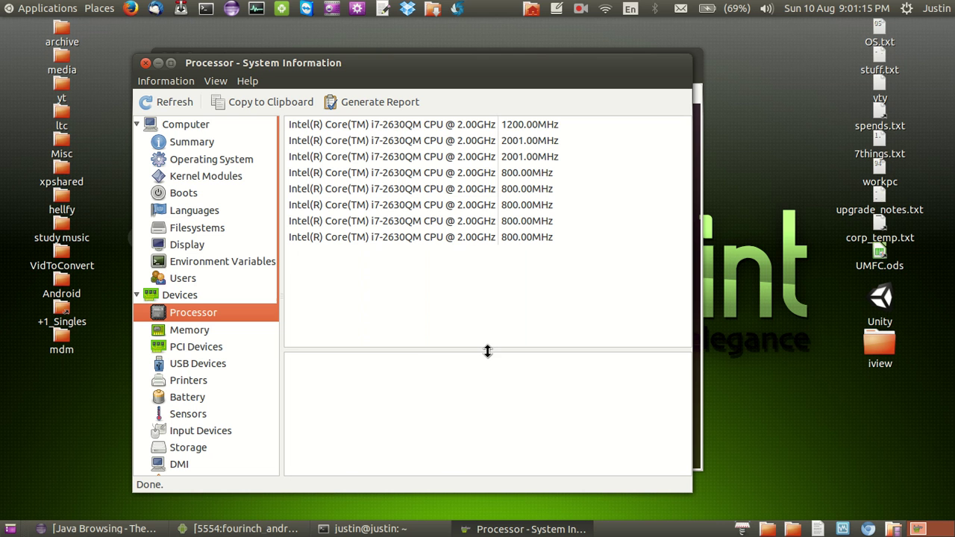
{"action": "left_click", "coordinate": [452, 125]}
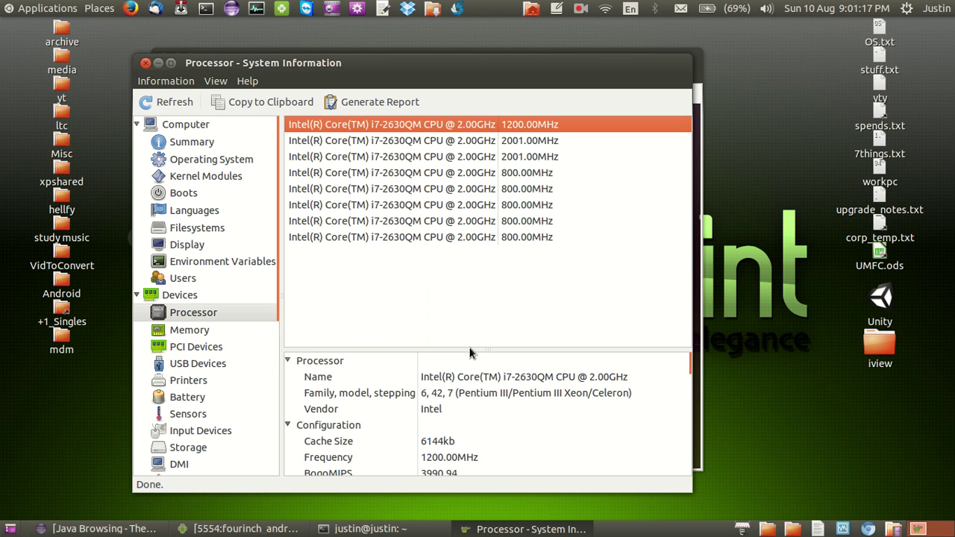
Step: View the Memory device information and inspect the Total Memory entry
{"action": "left_click", "coordinate": [186, 331]}
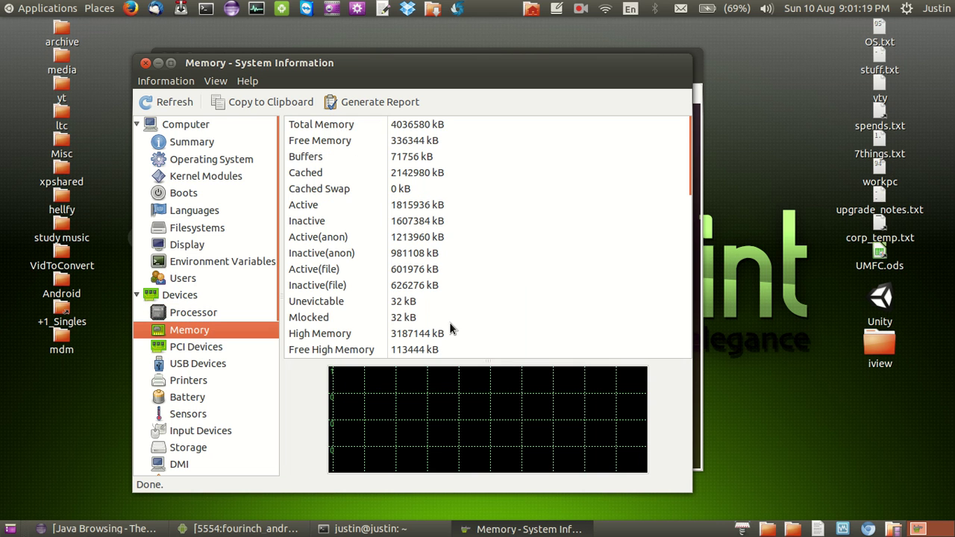
{"action": "left_click", "coordinate": [407, 128]}
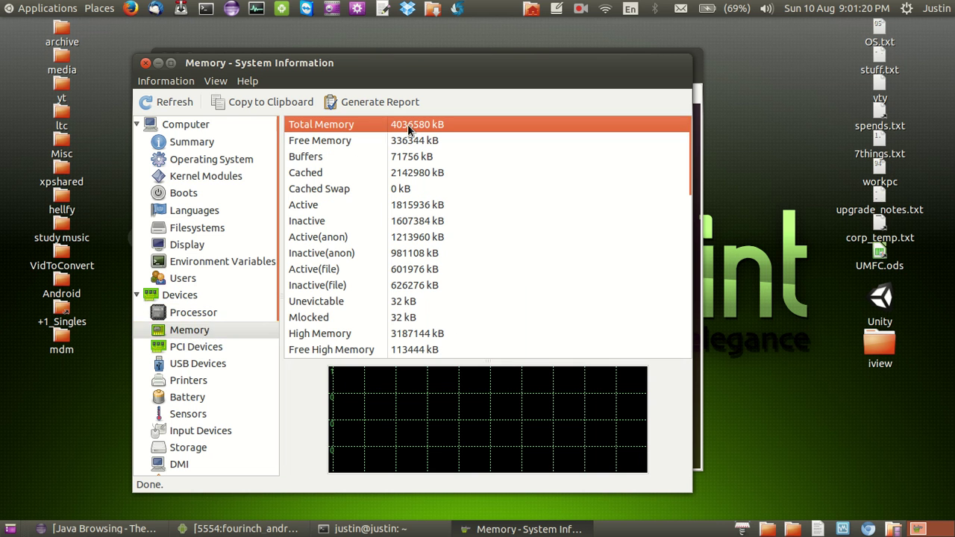
Step: View the PCI Devices list and inspect the Monitor 0 and Monitor 1 entries on the Display page
{"action": "left_click", "coordinate": [194, 350]}
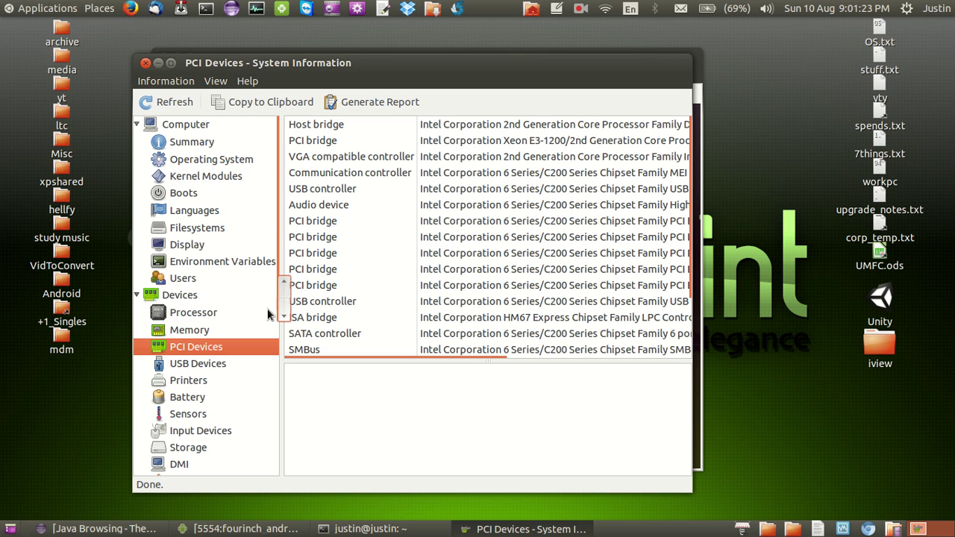
{"action": "left_click_drag", "start_coordinate": [284, 305], "coordinate": [287, 327]}
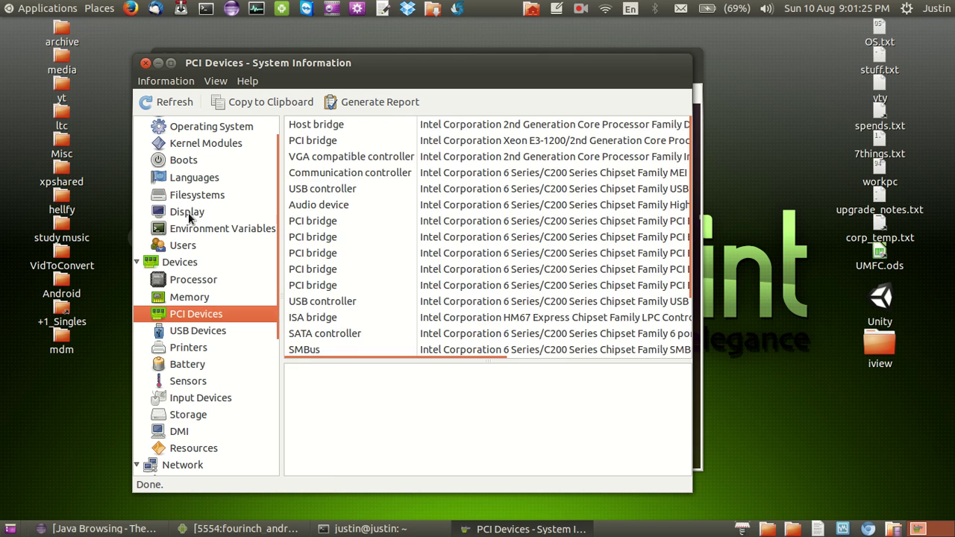
{"action": "left_click", "coordinate": [188, 213]}
{"action": "left_click", "coordinate": [454, 188]}
{"action": "left_click", "coordinate": [456, 206]}
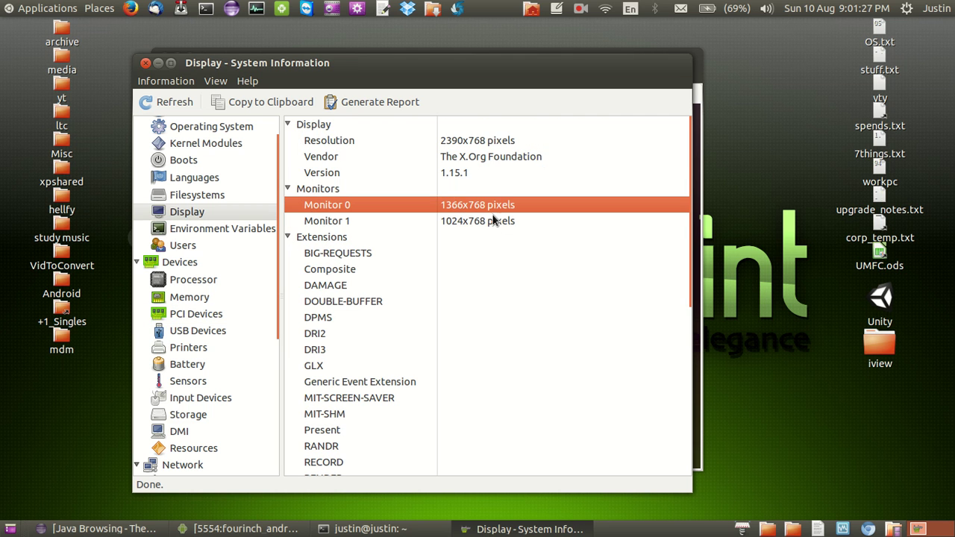
{"action": "left_click", "coordinate": [473, 223]}
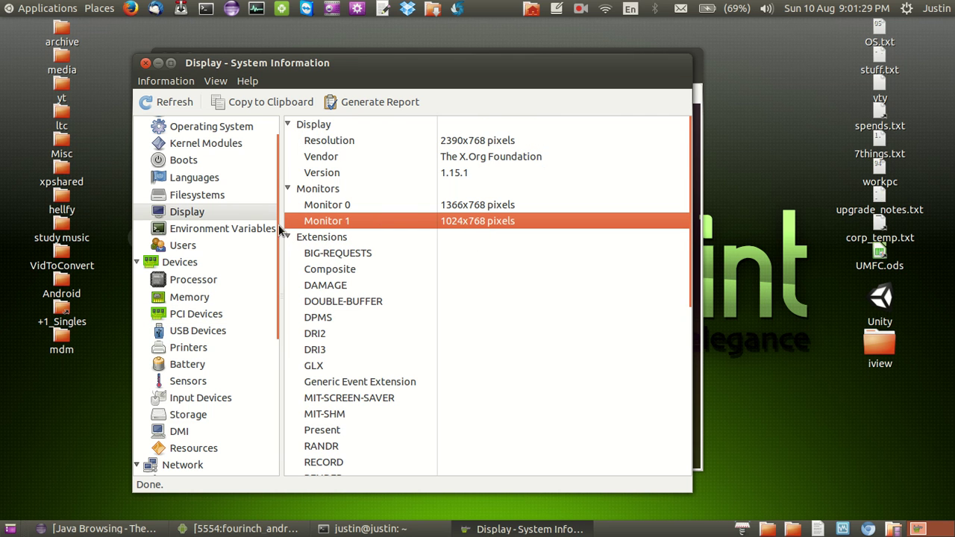
{"action": "left_click", "coordinate": [344, 206]}
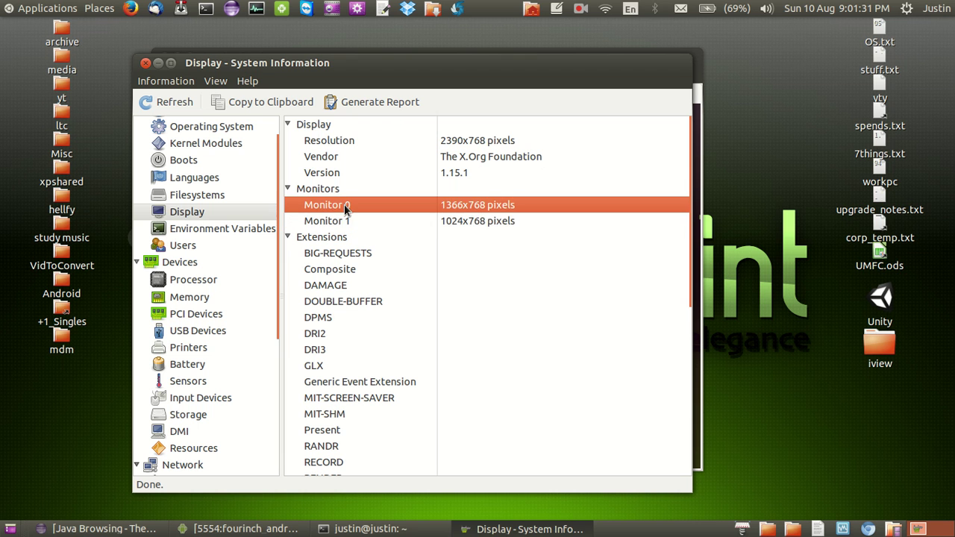
{"action": "left_click", "coordinate": [345, 222]}
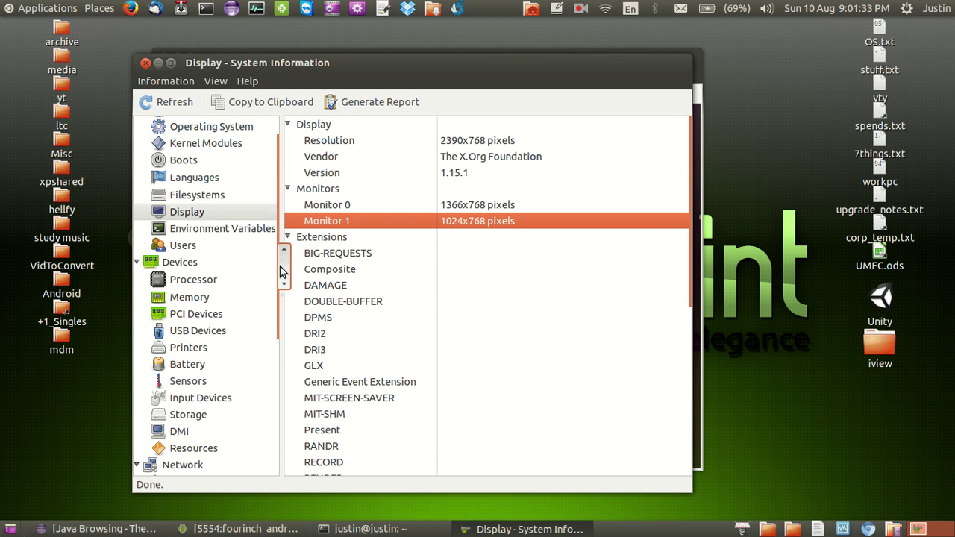
Step: Check the Sensors page and inspect the details of wlan0, lo and eth0 on the Network Interfaces page
{"action": "scroll", "coordinate": [282, 273], "scroll_direction": "down", "scroll_amount": 1}
{"action": "left_click", "coordinate": [206, 339]}
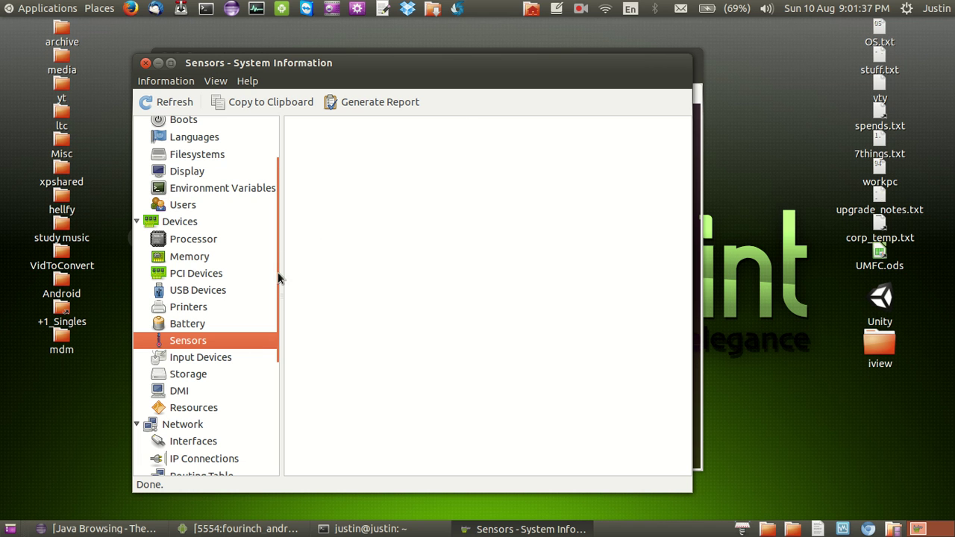
{"action": "left_click_drag", "start_coordinate": [284, 309], "coordinate": [293, 378]}
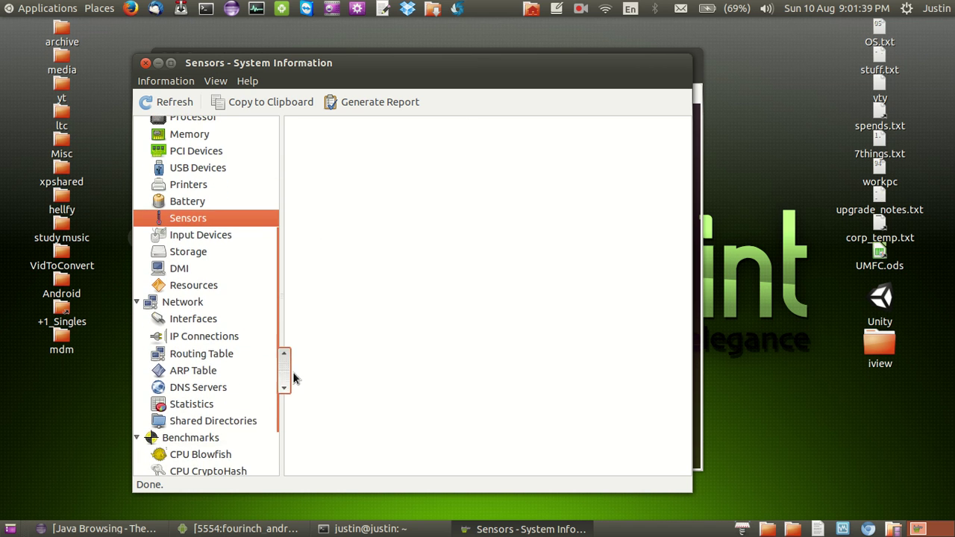
{"action": "left_click", "coordinate": [175, 306]}
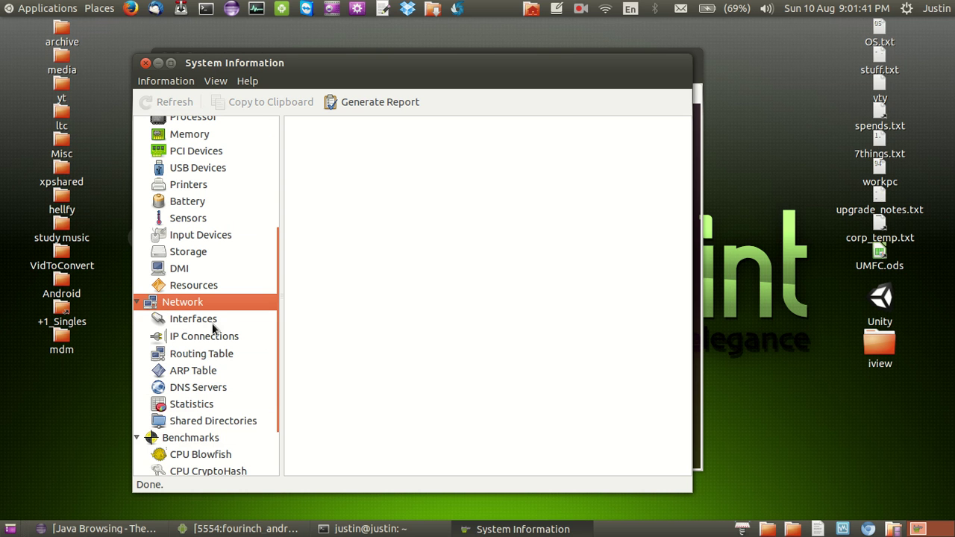
{"action": "left_click", "coordinate": [199, 321]}
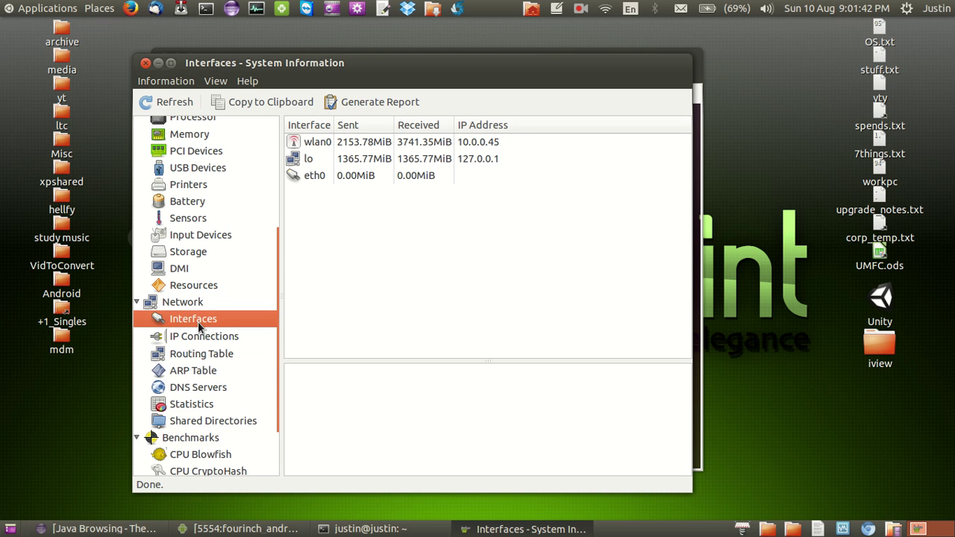
{"action": "left_click", "coordinate": [400, 147]}
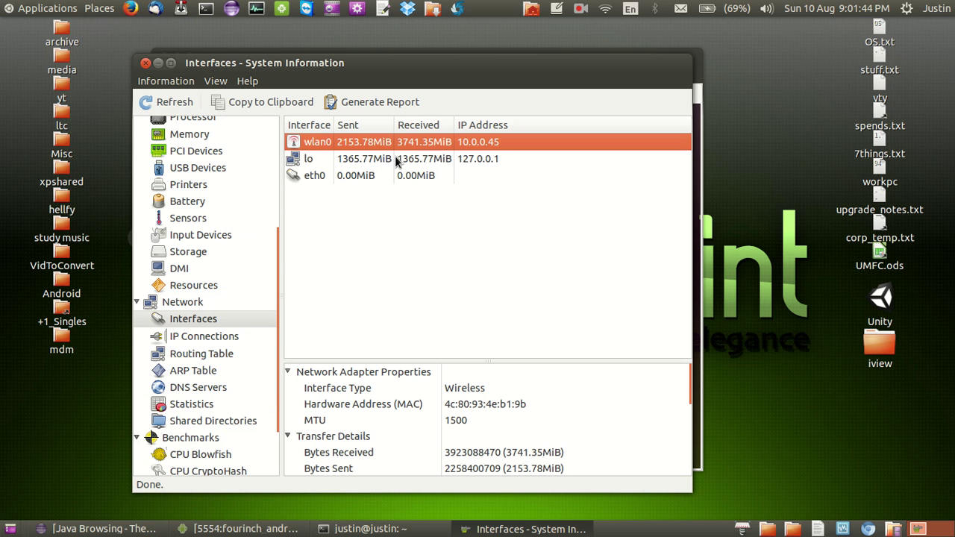
{"action": "left_click", "coordinate": [317, 160]}
{"action": "left_click", "coordinate": [319, 177]}
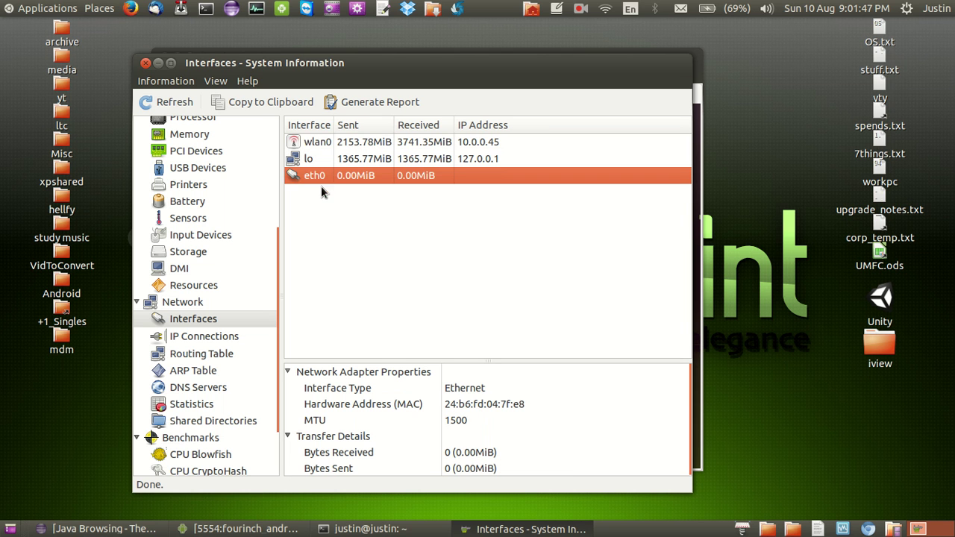
{"action": "left_click", "coordinate": [478, 143]}
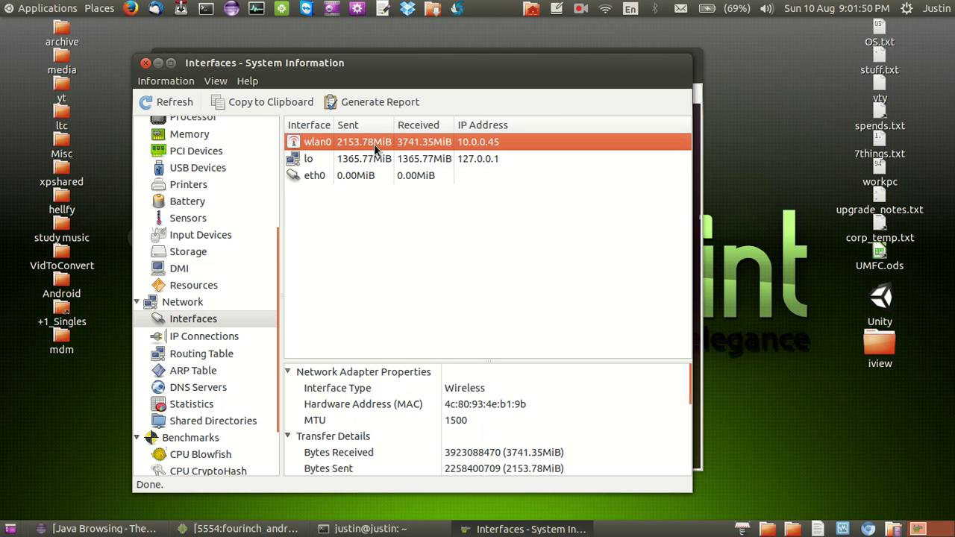
Step: View the IP Connections page of the Network category and look through the whole connection list
{"action": "left_click", "coordinate": [231, 339]}
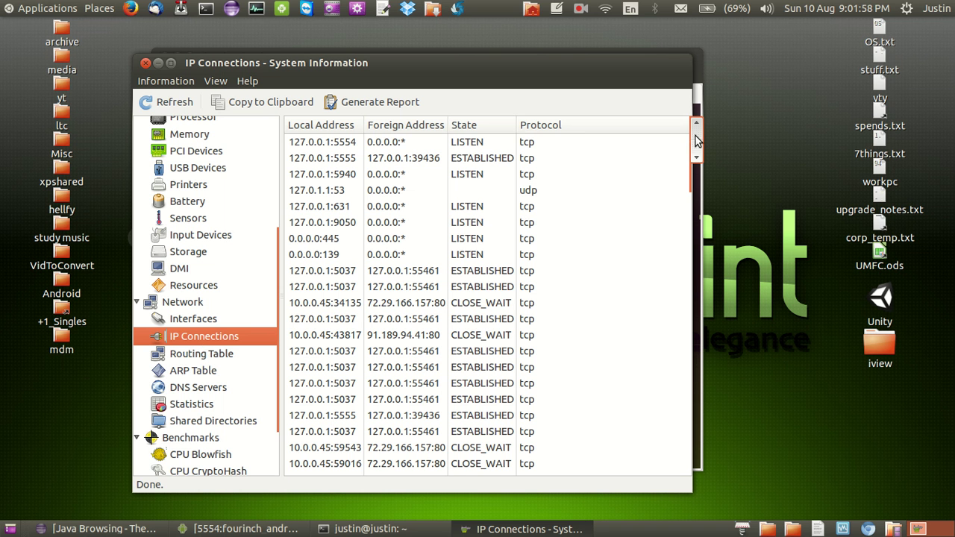
{"action": "left_click_drag", "start_coordinate": [691, 138], "coordinate": [668, 150]}
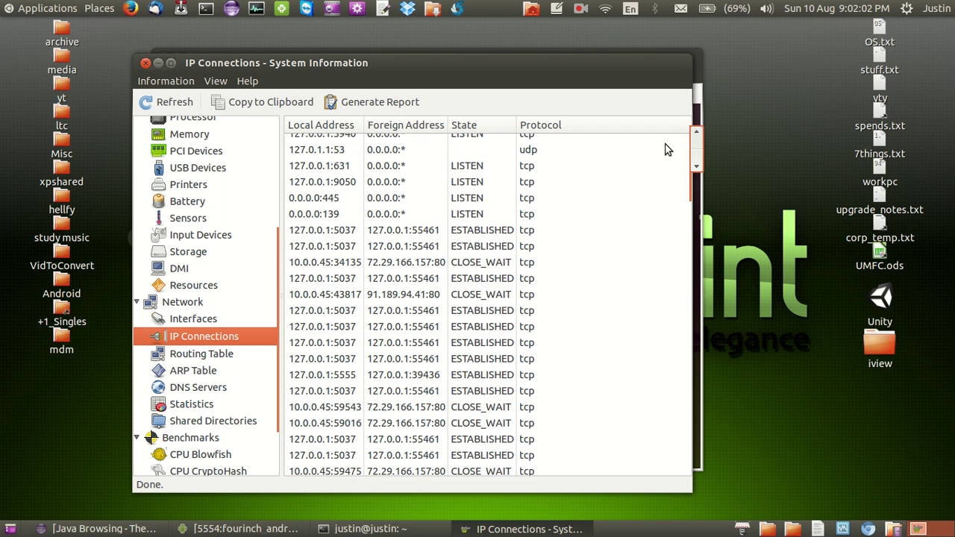
{"action": "left_click", "coordinate": [373, 230]}
{"action": "scroll", "coordinate": [671, 173], "scroll_direction": "down", "scroll_amount": 2}
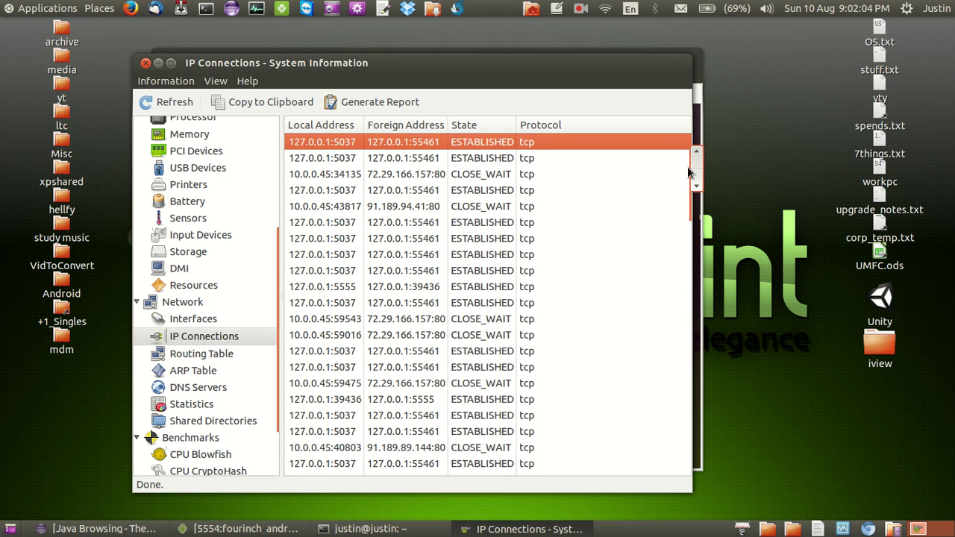
{"action": "left_click_drag", "start_coordinate": [688, 173], "coordinate": [661, 398]}
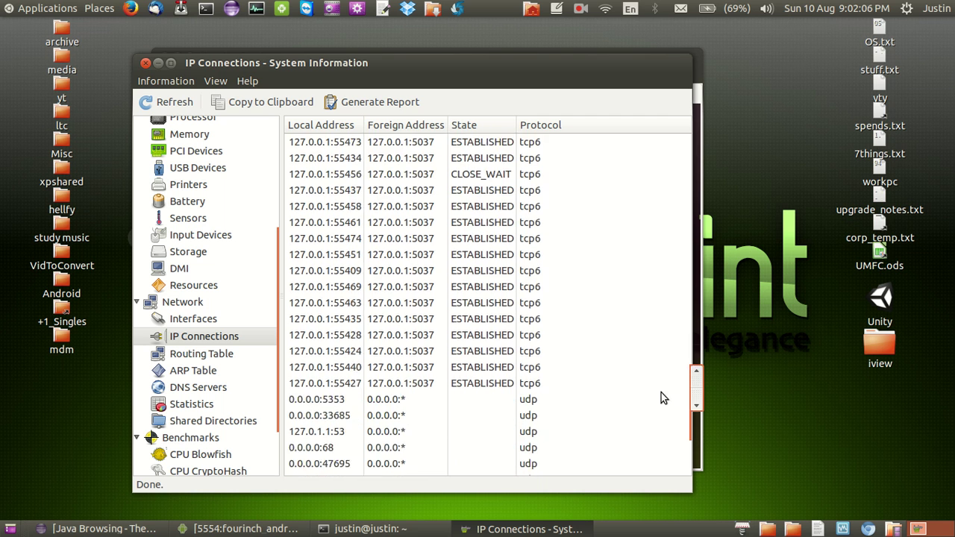
Step: Move the System Information window clear of the terminal and open a new tab in the terminal
{"action": "left_click_drag", "start_coordinate": [425, 59], "coordinate": [494, 83]}
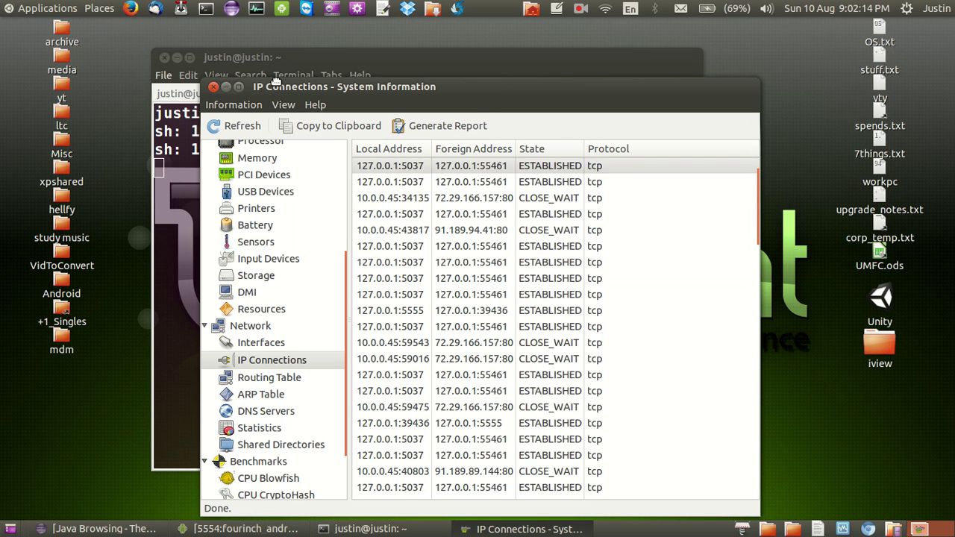
{"action": "left_click_drag", "start_coordinate": [278, 80], "coordinate": [805, 127]}
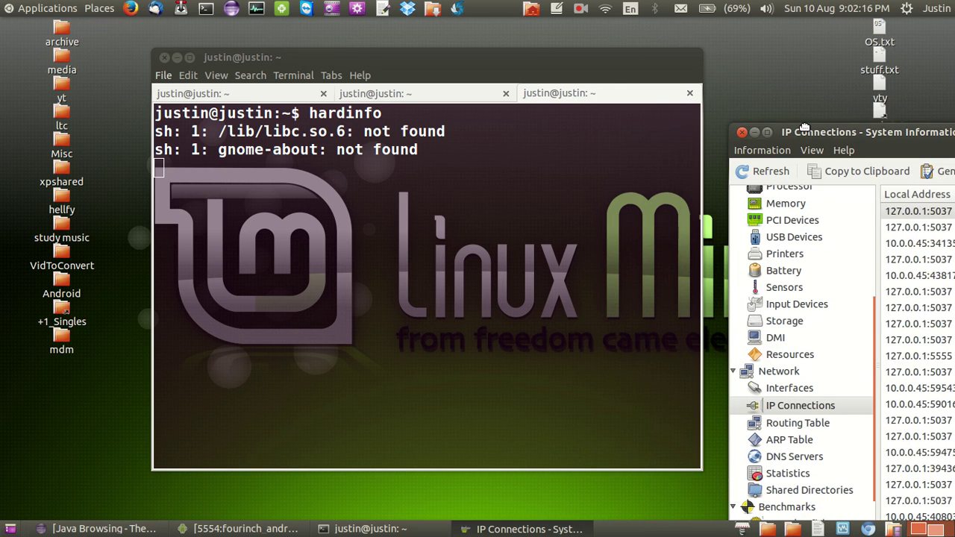
{"action": "left_click", "coordinate": [485, 159]}
{"action": "key", "text": "ctrl+shift+t"}
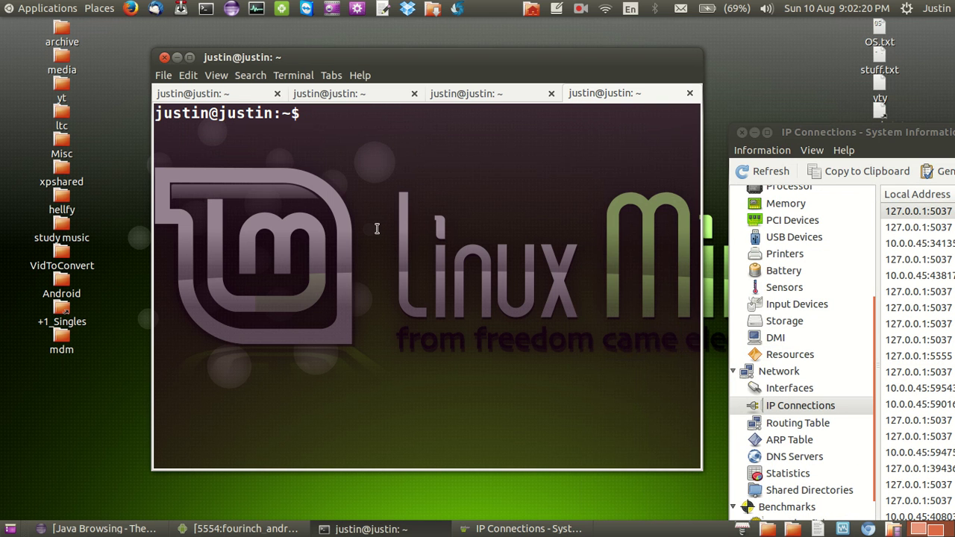
Step: Run sudo apt-get install hardinfo in the new terminal tab and submit the account password
{"action": "type", "text": "sudo apt"}
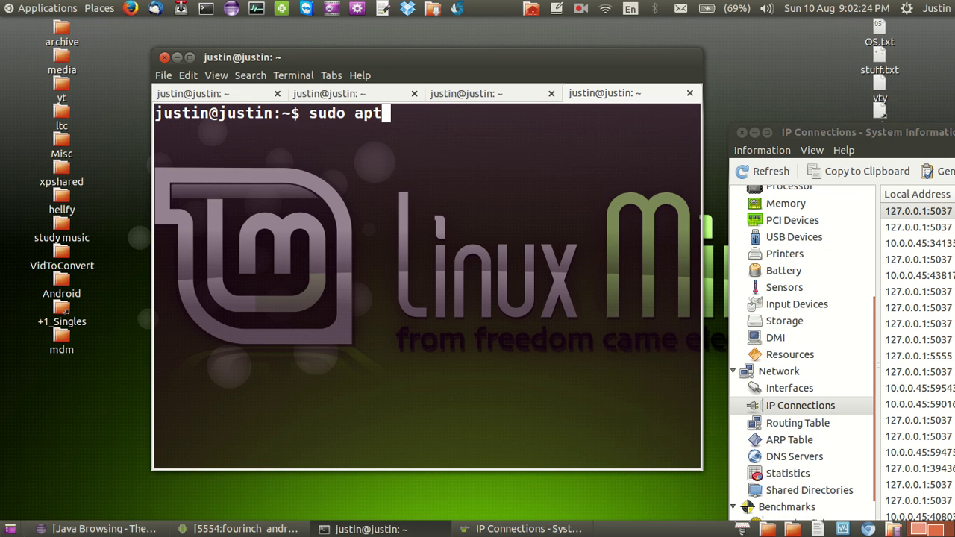
{"action": "type", "text": "-get install "}
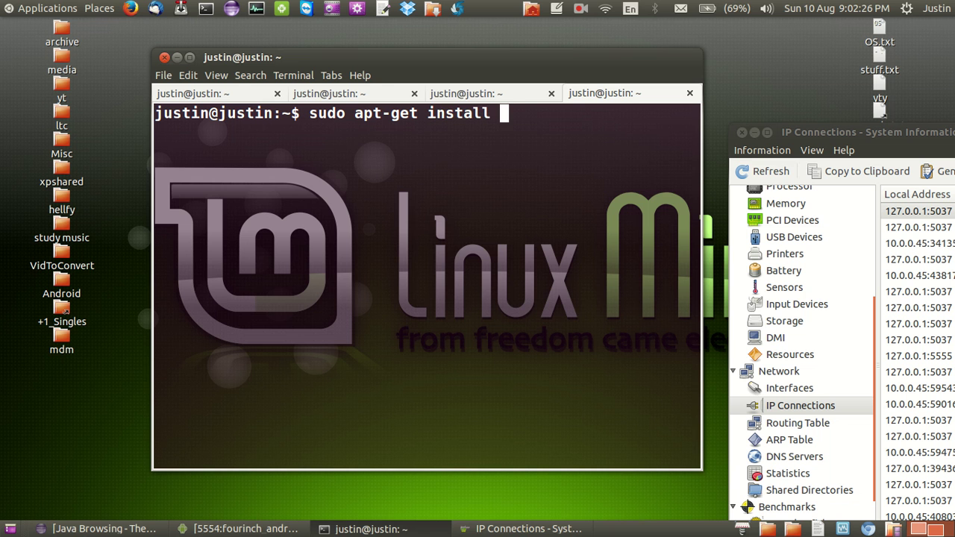
{"action": "type", "text": "hardinfo"}
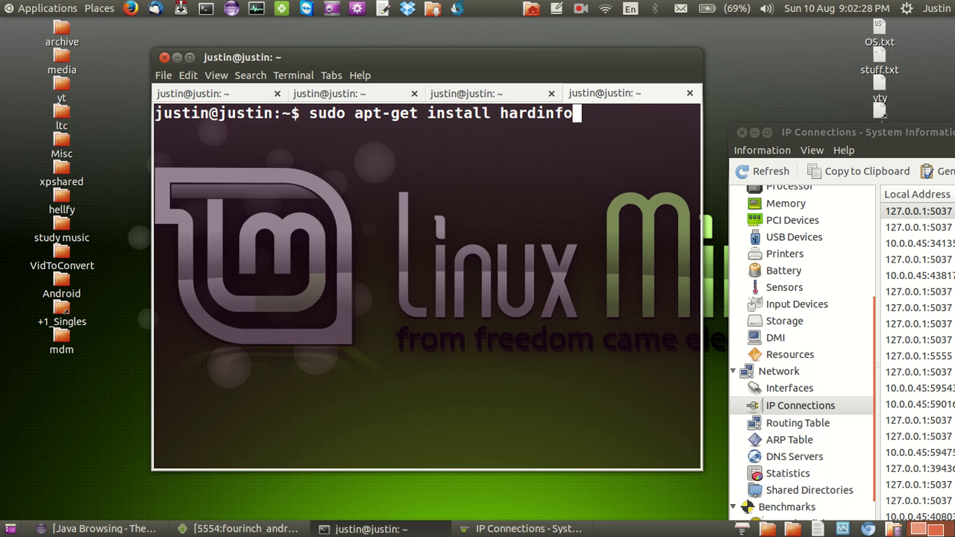
{"action": "key", "text": "Return"}
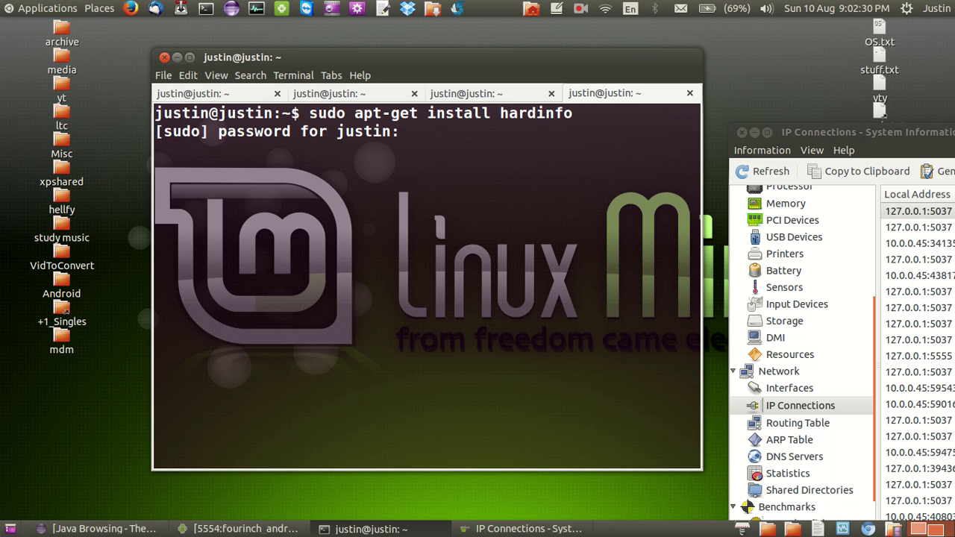
{"action": "key", "text": "Return"}
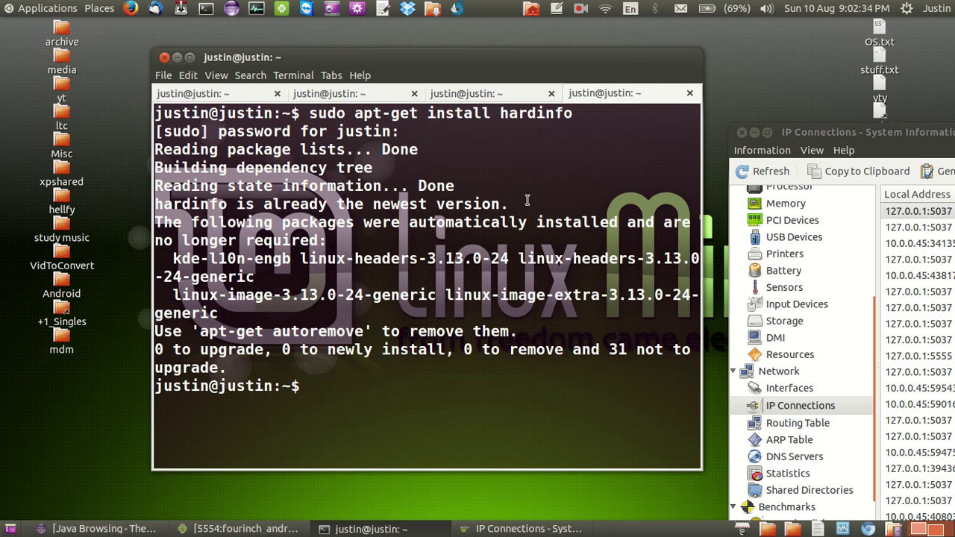
Step: Highlight the hardinfo version line in the install output and close the System Information window
{"action": "left_click_drag", "start_coordinate": [523, 203], "coordinate": [181, 203]}
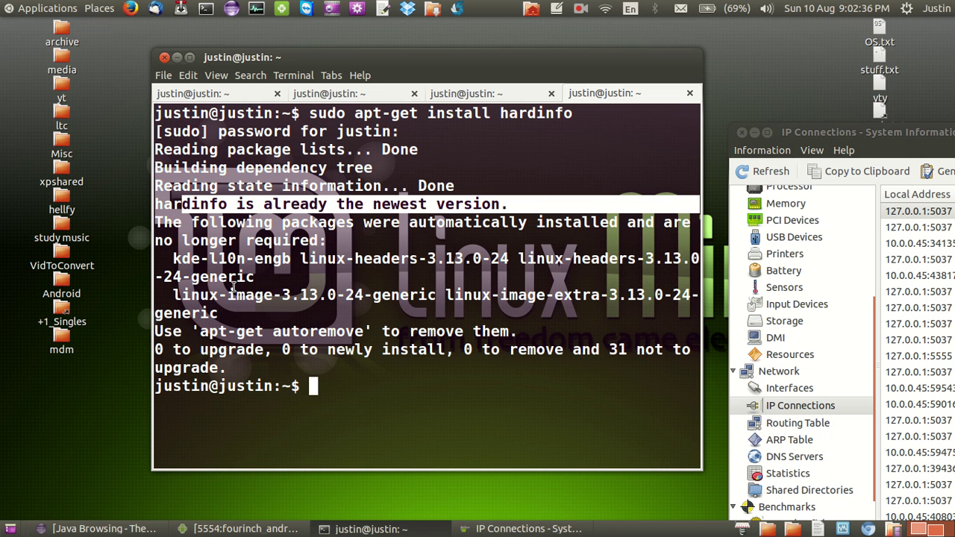
{"action": "left_click", "coordinate": [742, 135]}
{"action": "left_click", "coordinate": [742, 133]}
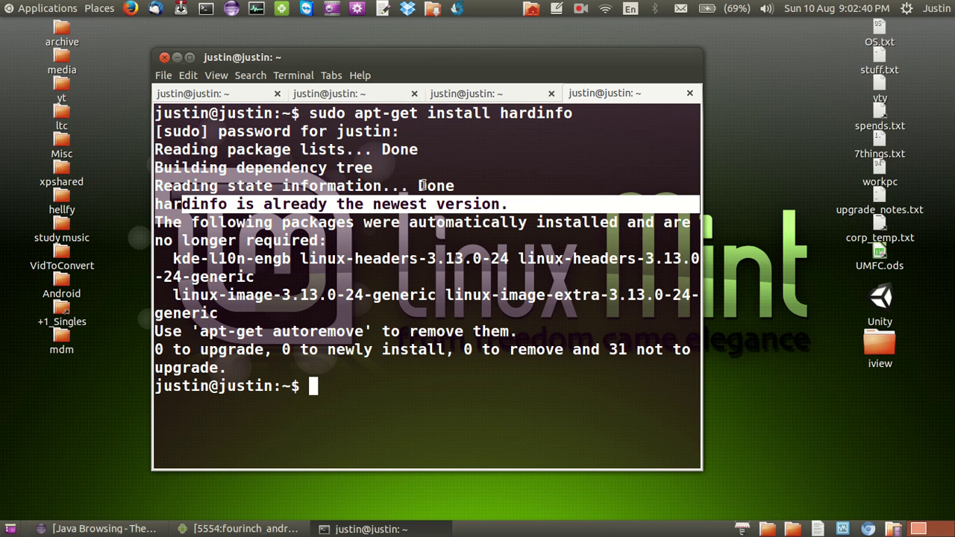